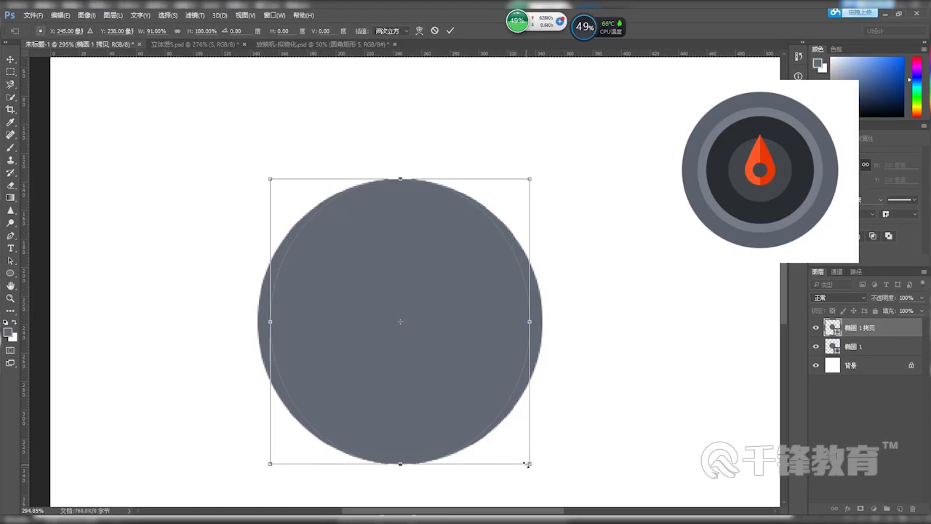
Scale the duplicated circle proportionally about its centre to about 154 px, concentric with the original circle
key("Return")
key("z")
key("ctrl+t")
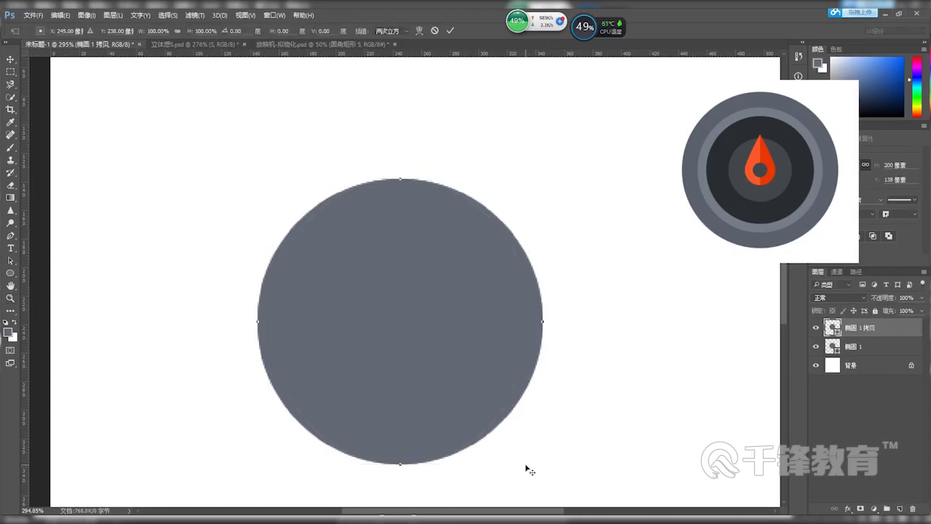
left_click_drag(542, 464, 505, 433)
key("Return")
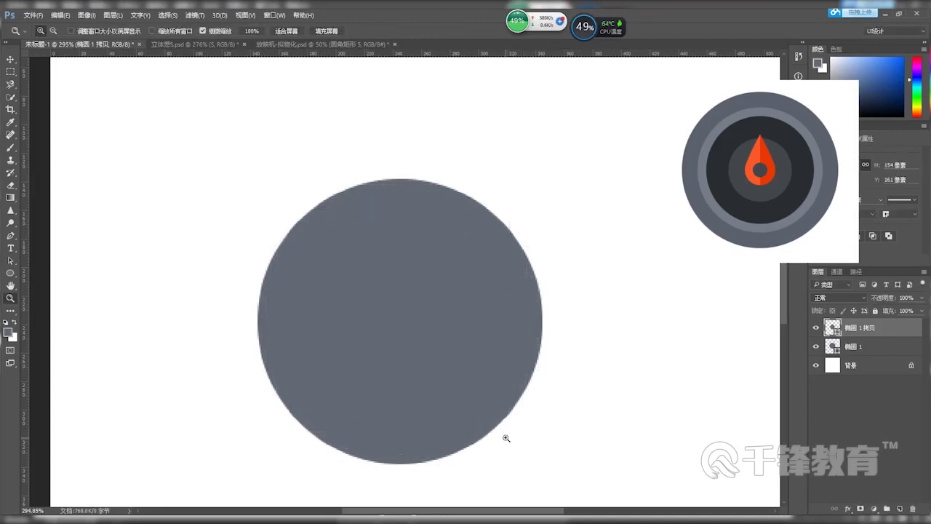
Set the foreground colour's brightness to 82% (hue 218, saturation 16%) and fill the smaller circle with it
left_click(8, 331)
double_click(834, 409)
key("Up")
key("Up")
key("Up")
key("Up")
key("Up")
key("Up")
key("Up")
key("Up")
key("Up")
key("Up")
key("Up")
key("Up")
key("Up")
key("Up")
key("Up")
key("Up")
key("Up")
key("Up")
key("Up")
key("Up")
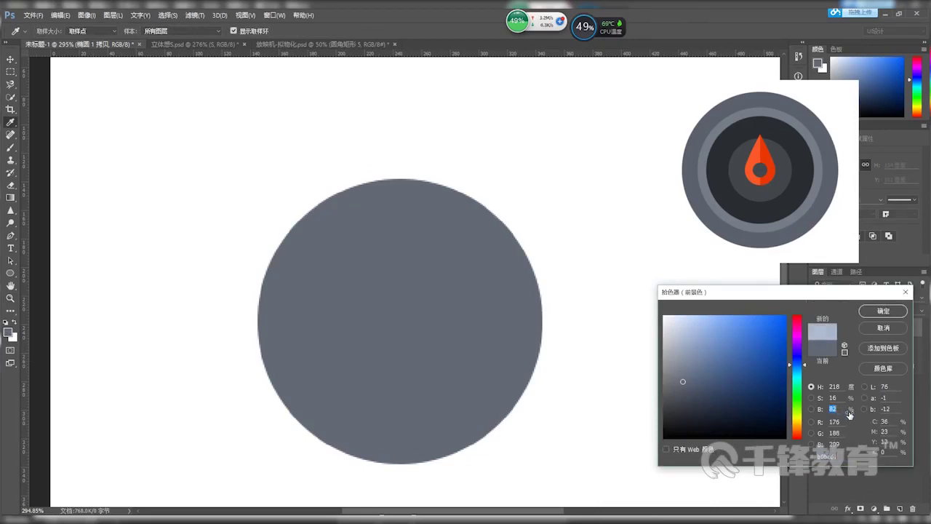
left_click(883, 311)
key("alt+Delete")
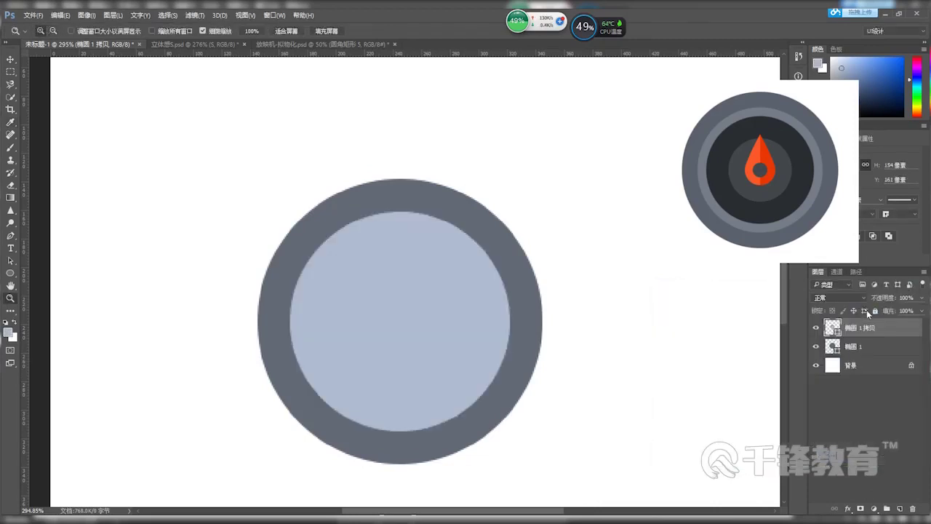
Duplicate the light blue circle and scale the copy about its centre to about 87%, 134 px across
key("ctrl+j")
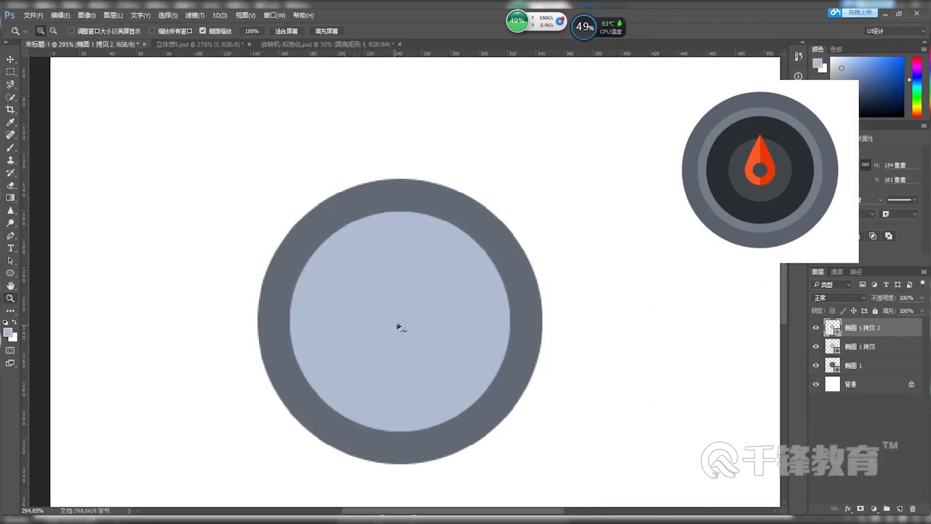
key("ctrl+t")
left_click_drag(512, 430, 501, 418)
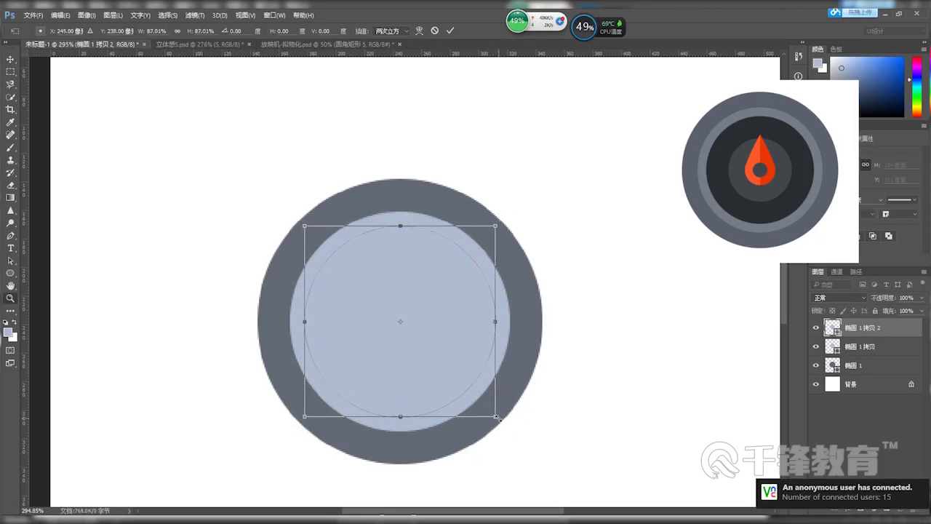
key("Return")
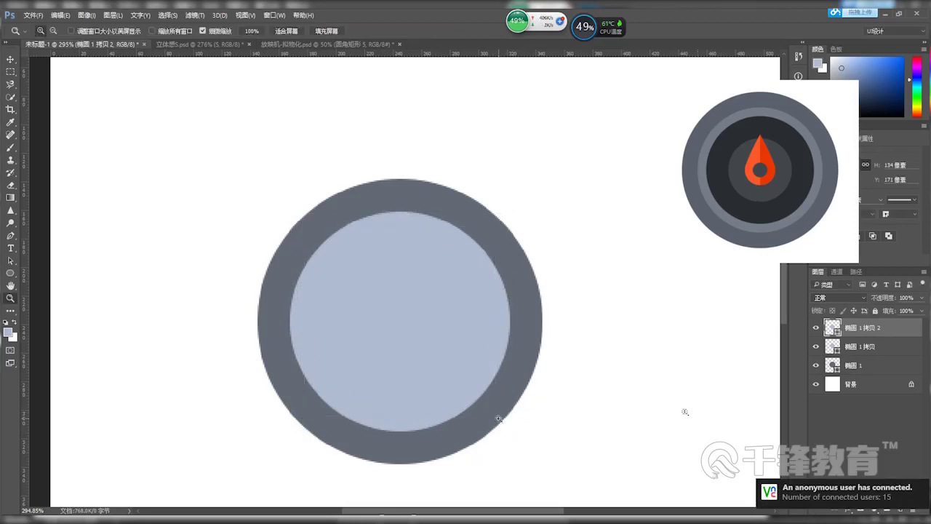
Recolour the new 134 px circle a dark grey-blue by setting its fill brightness to 30%
double_click(836, 331)
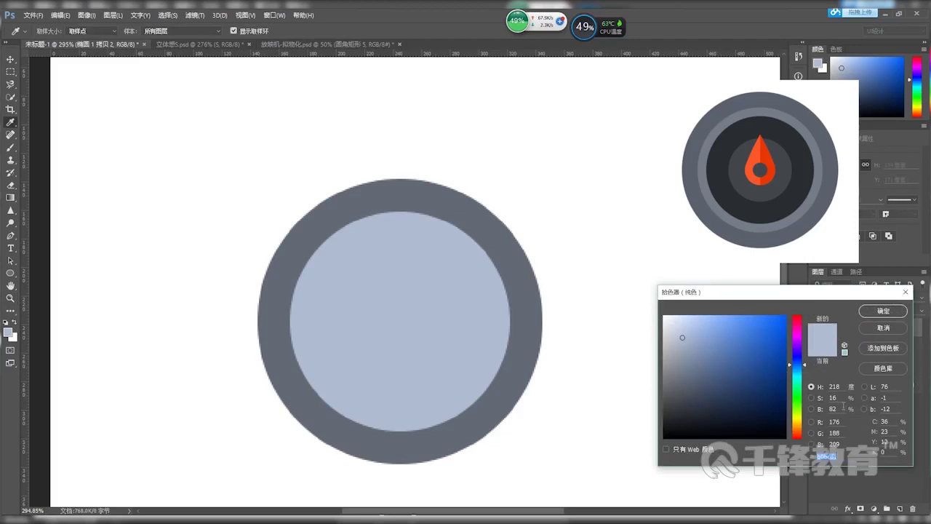
left_click_drag(841, 411, 813, 415)
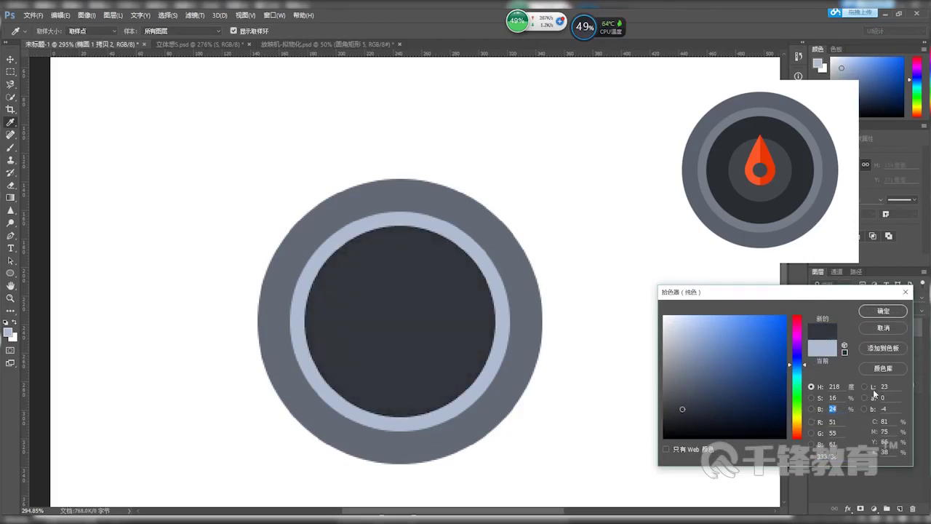
type("30")
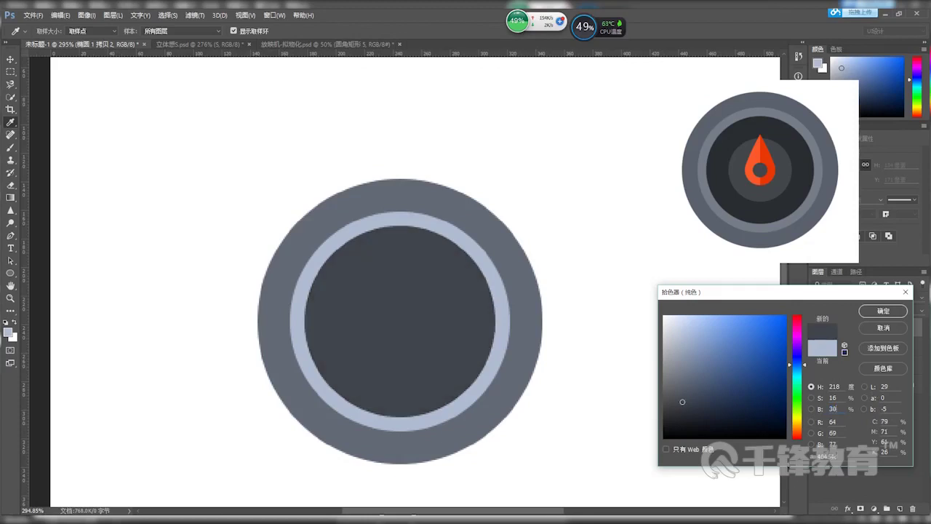
key("Return")
key("z")
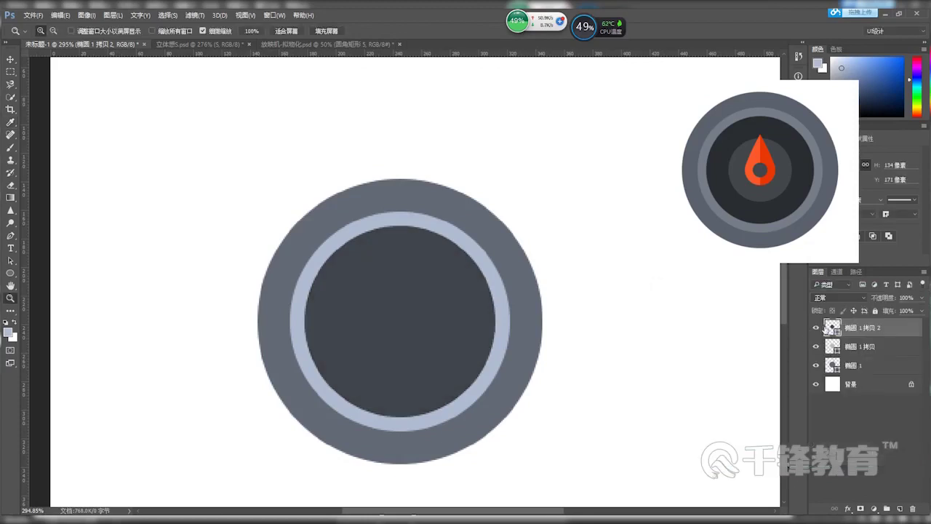
Duplicate the dark inner circle and shrink the copy about its centre to about 64 px
key("ctrl+j")
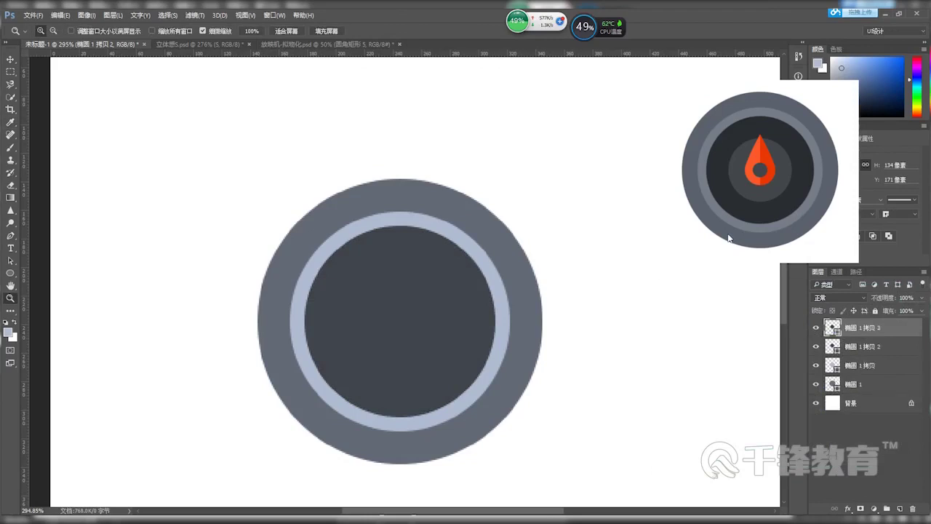
key("ctrl+t")
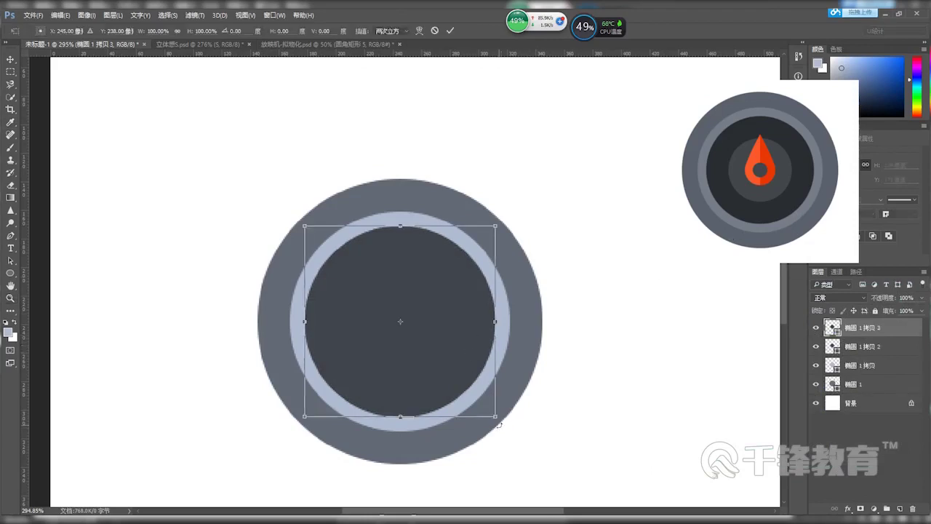
left_click_drag(496, 417, 446, 368)
left_click(11, 297)
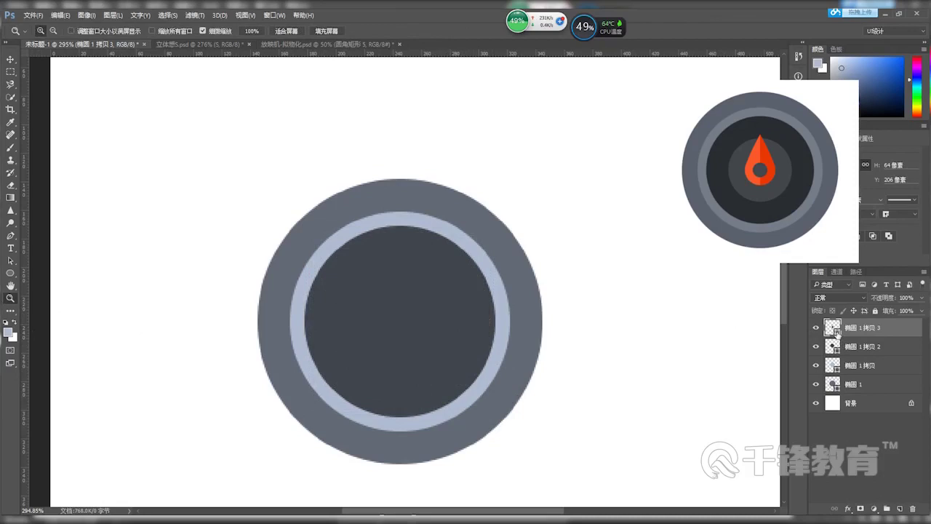
Lighten the 64 px centre circle by setting its fill brightness to 50%
double_click(838, 335)
left_click(846, 409)
scroll(847, 410, "up", 15)
scroll(847, 412, "up", 3)
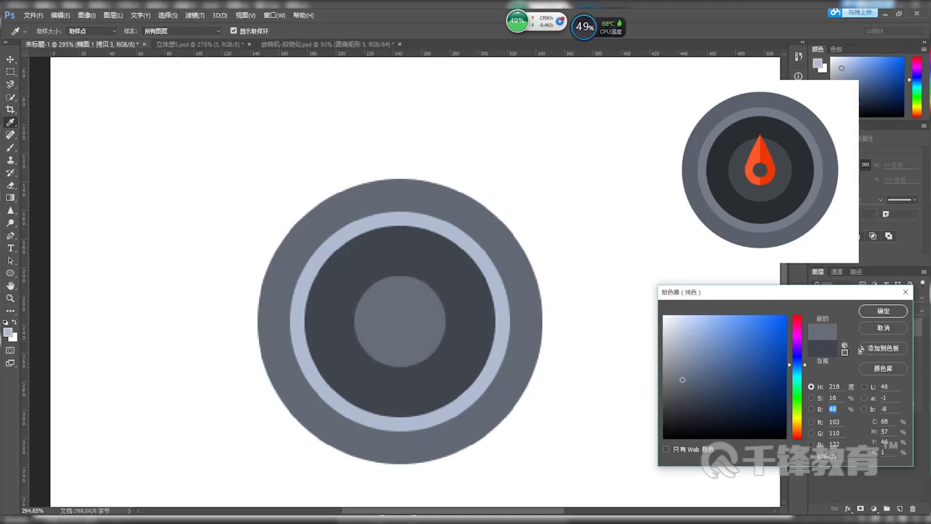
type("50")
left_click(884, 311)
key("z")
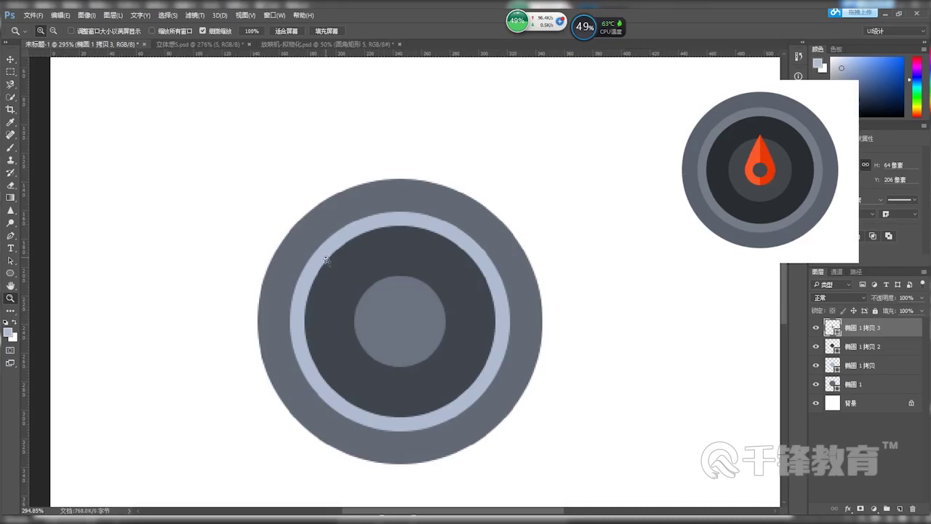
Duplicate the 64 px centre circle and scale the copy about its centre to 50%, 32 px across
key("ctrl+j")
key("ctrl+t")
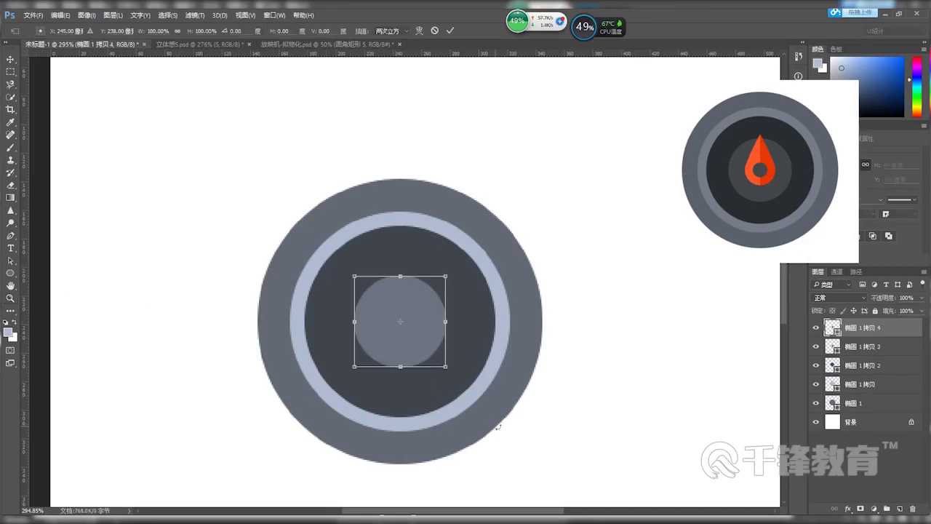
left_click_drag(445, 367, 420, 350)
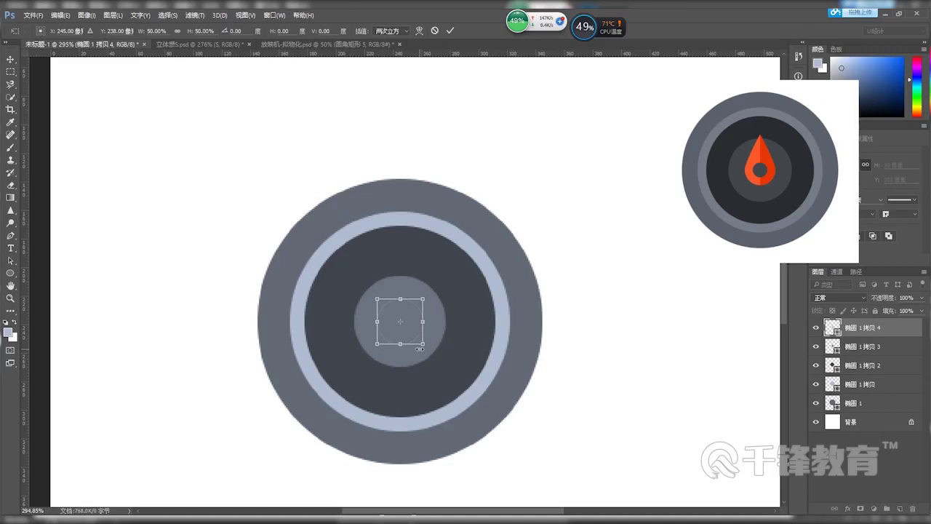
key("Return")
key("z")
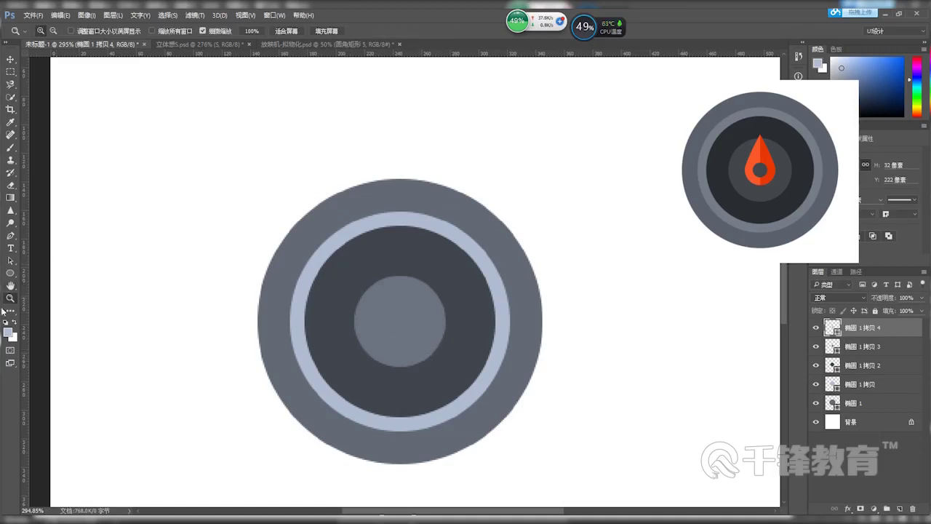
Choose a bright red fill for the 32 px circle, with hue 4, saturation about 76% and brightness about 99%
double_click(838, 332)
left_click(838, 387)
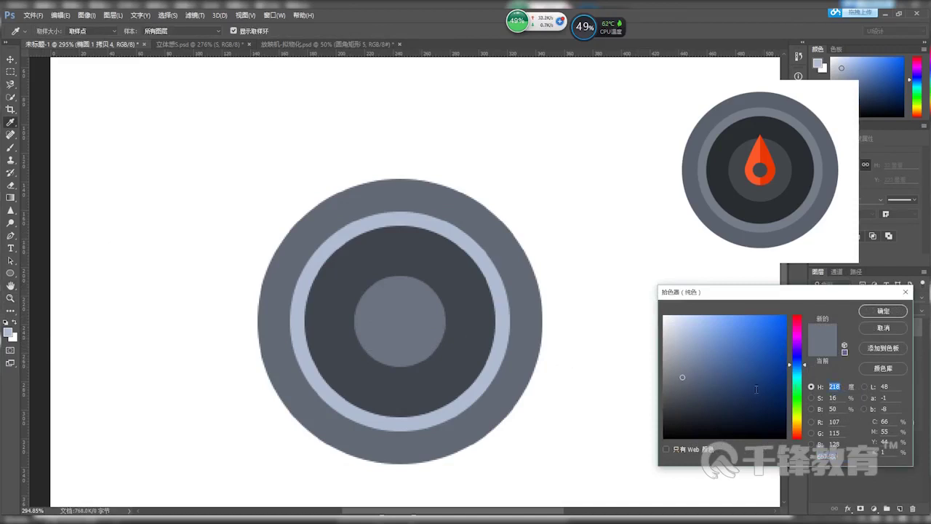
type("4")
left_click(753, 341)
left_click_drag(752, 341, 758, 318)
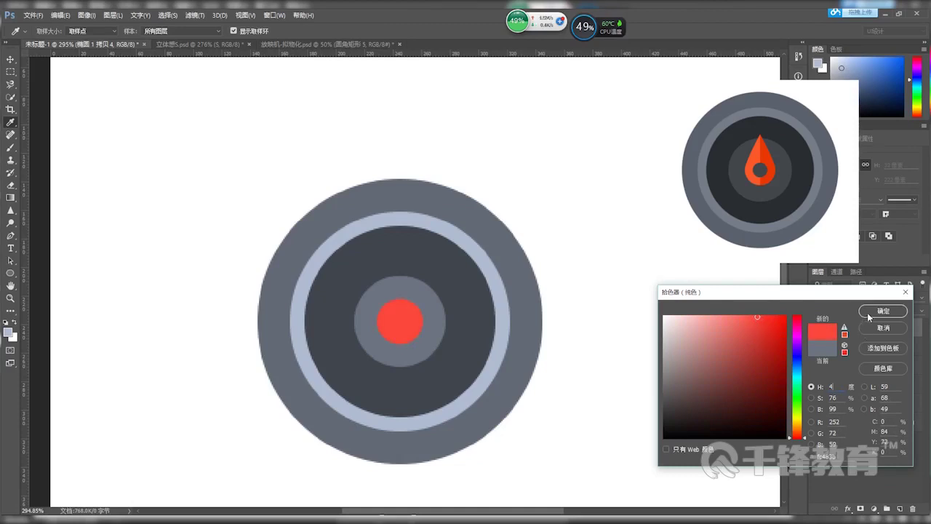
Set the saturation of the 32 px circle's red fill to 80% and apply the colour
double_click(834, 397)
key("shift+Up")
key("shift+Up")
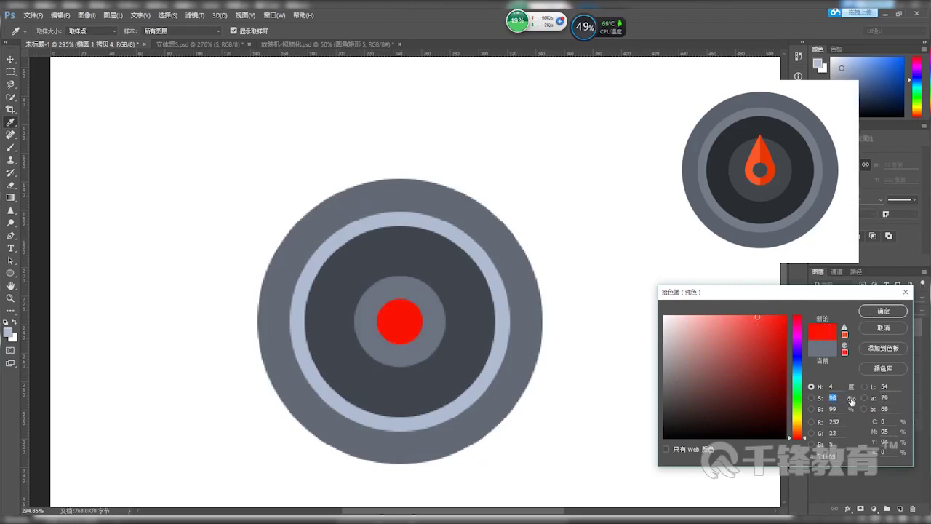
key("shift+Down")
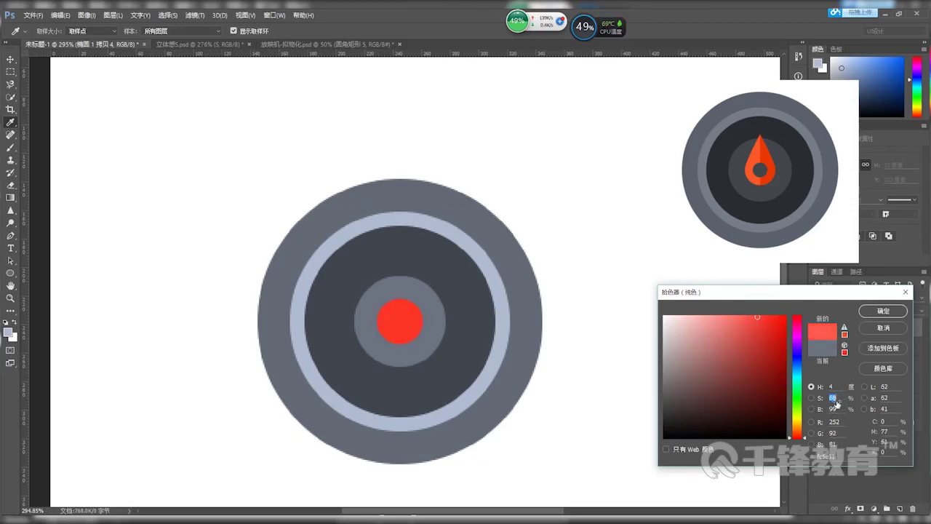
type("78")
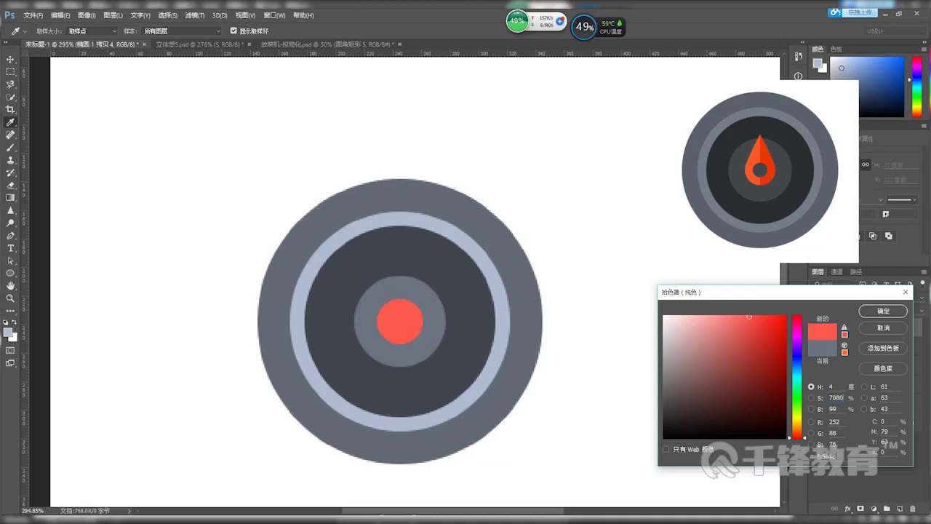
type("80")
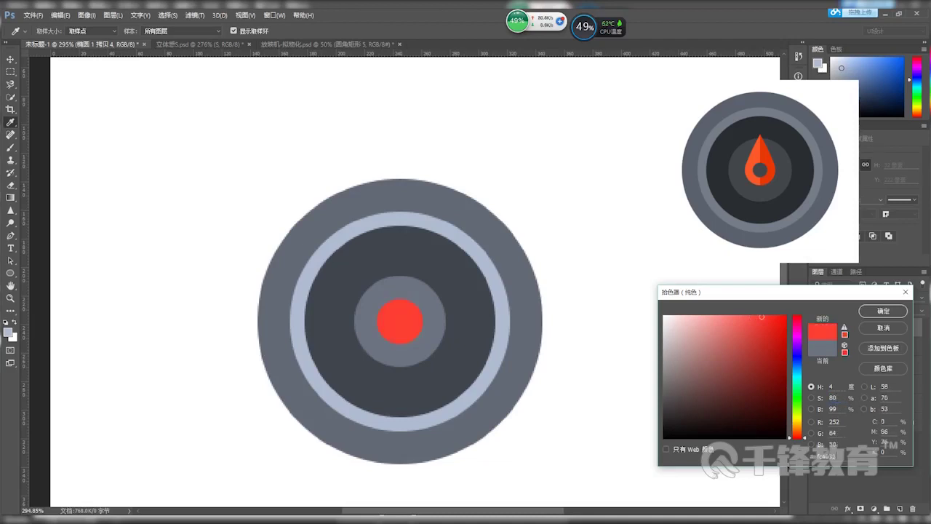
left_click(866, 316)
key("z")
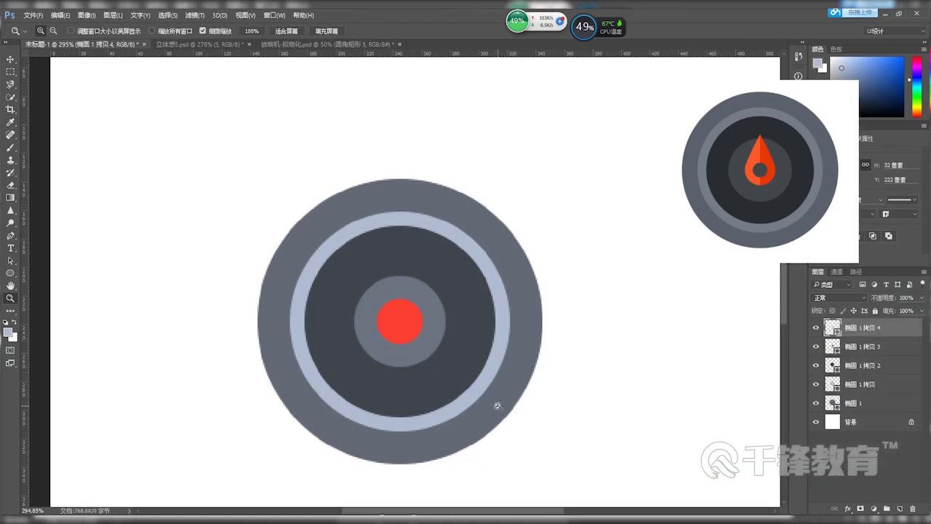
Draw an upward-pointing three-sided polygon without smooth corners or star, about 34 × 29 px, and centre it over the upper half of the red circle
left_click_drag(416, 336, 401, 314)
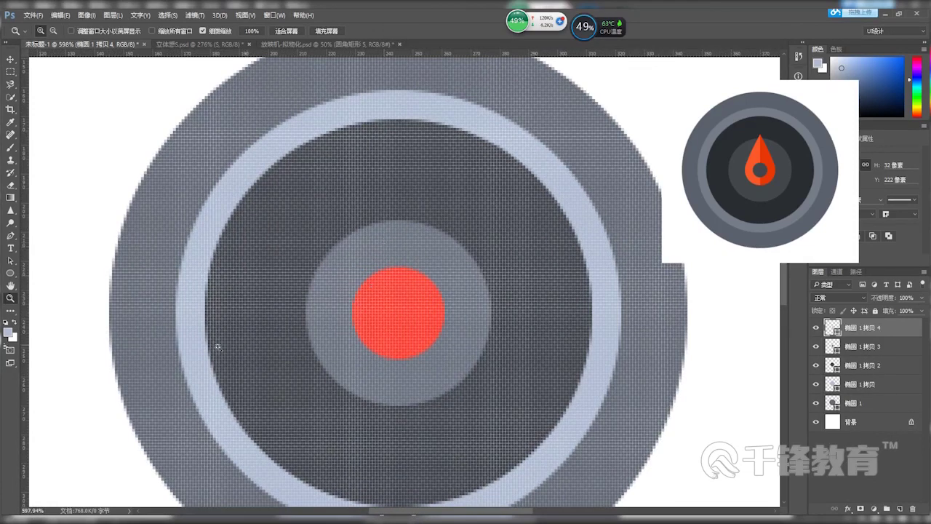
left_click(11, 274)
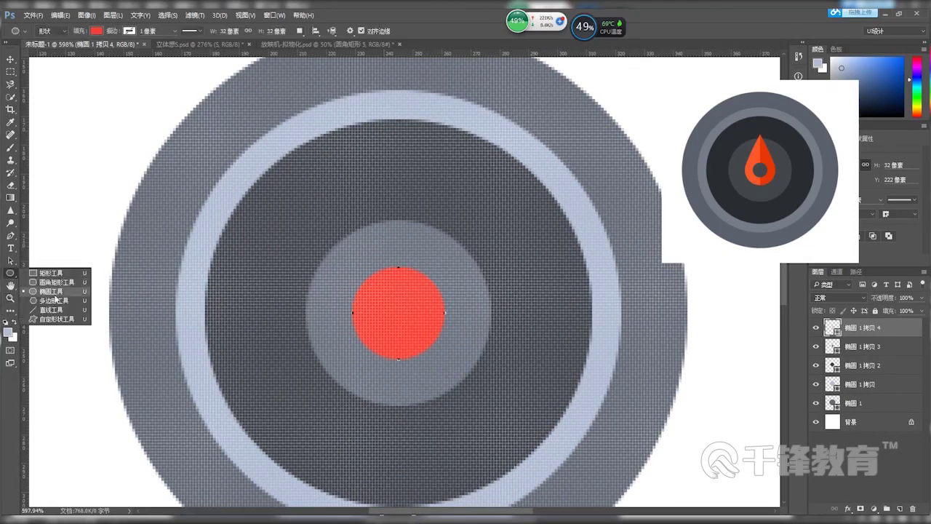
left_click(57, 293)
key("shift+u")
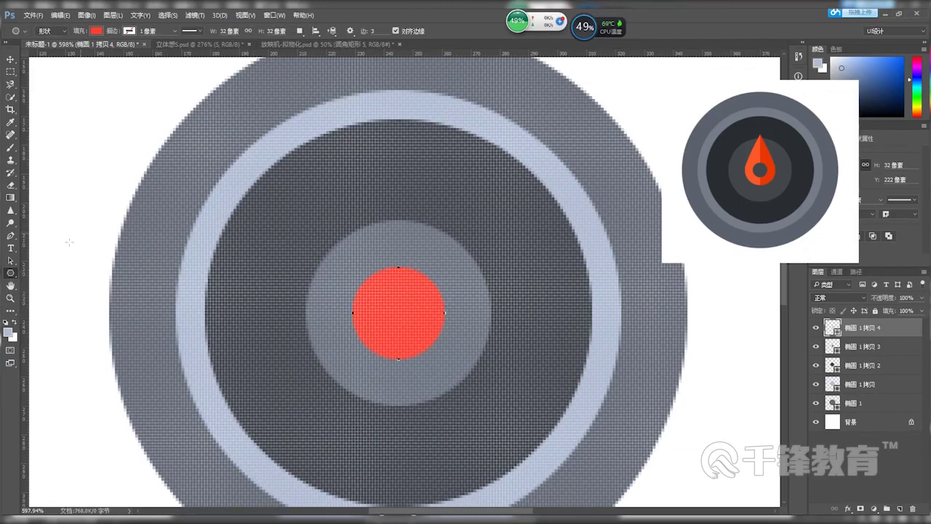
left_click_drag(393, 315, 391, 260)
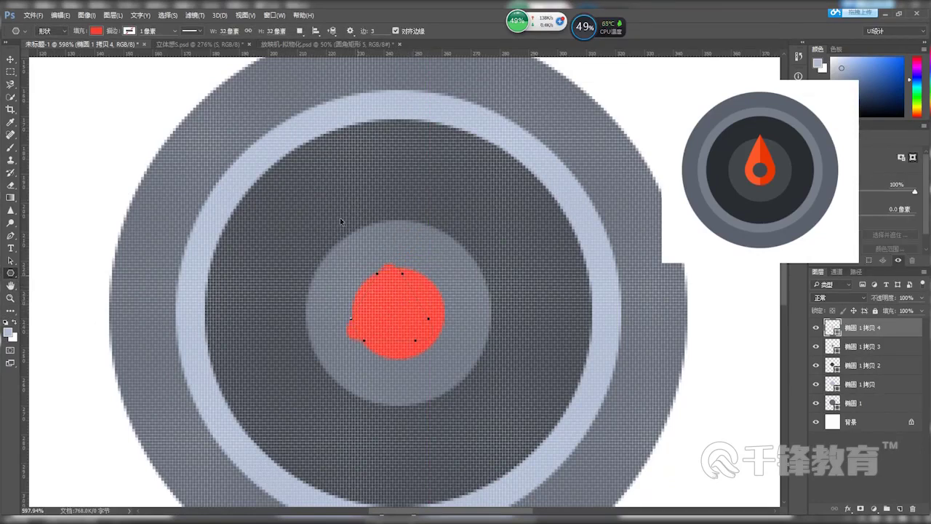
key("ctrl+z")
left_click(350, 31)
left_click(322, 54)
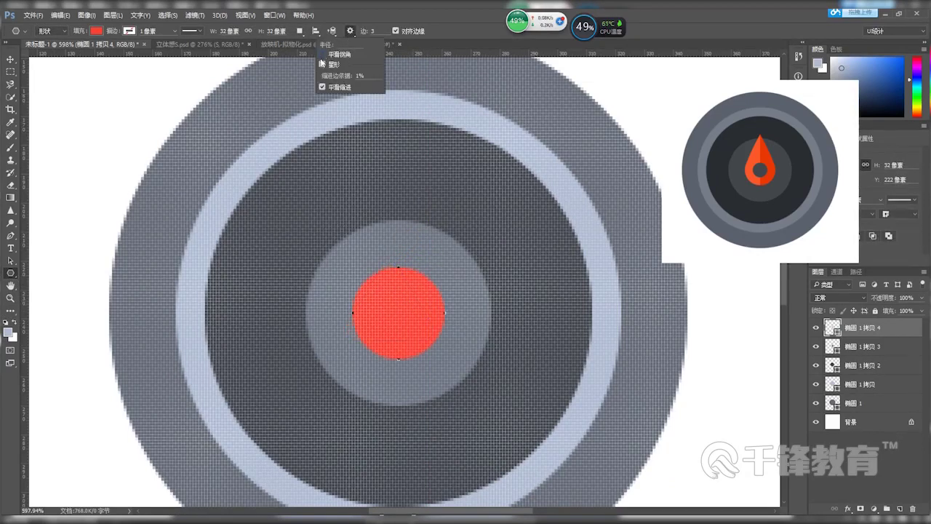
left_click(322, 64)
left_click_drag(395, 316, 395, 234)
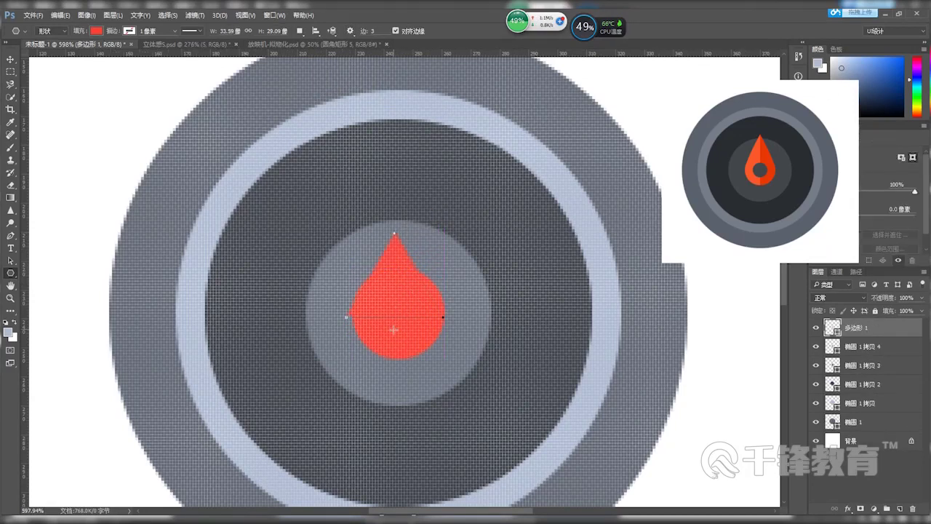
key("v")
left_click_drag(401, 297, 408, 297)
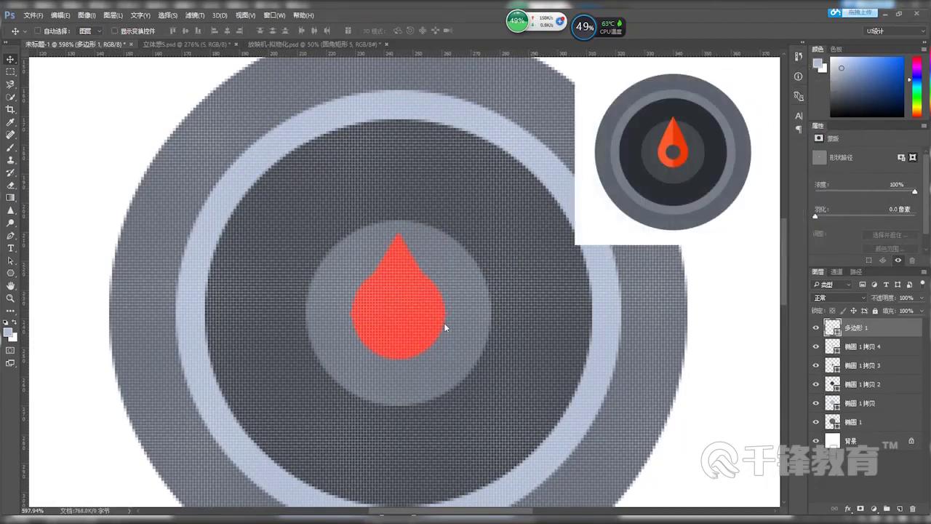
Narrow the triangle to 32 px so it matches the red circle's width, and align its base with the circle's horizontal centre line
scroll(410, 305, "up", 1)
scroll(411, 309, "up", 2)
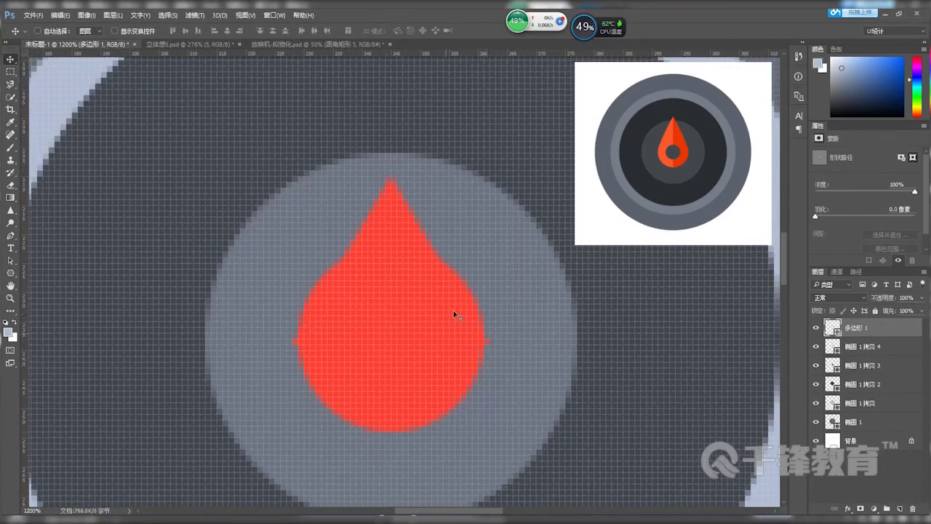
key("ctrl+t")
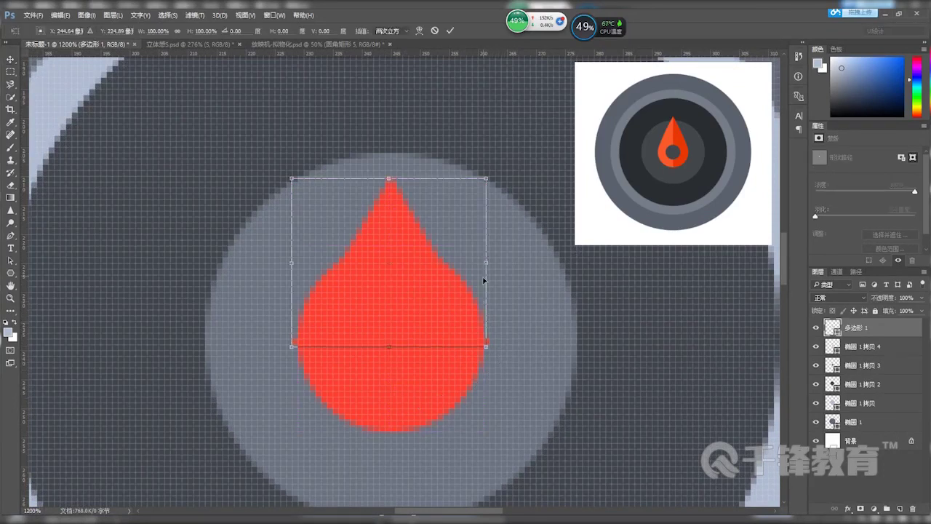
left_click_drag(487, 263, 484, 261)
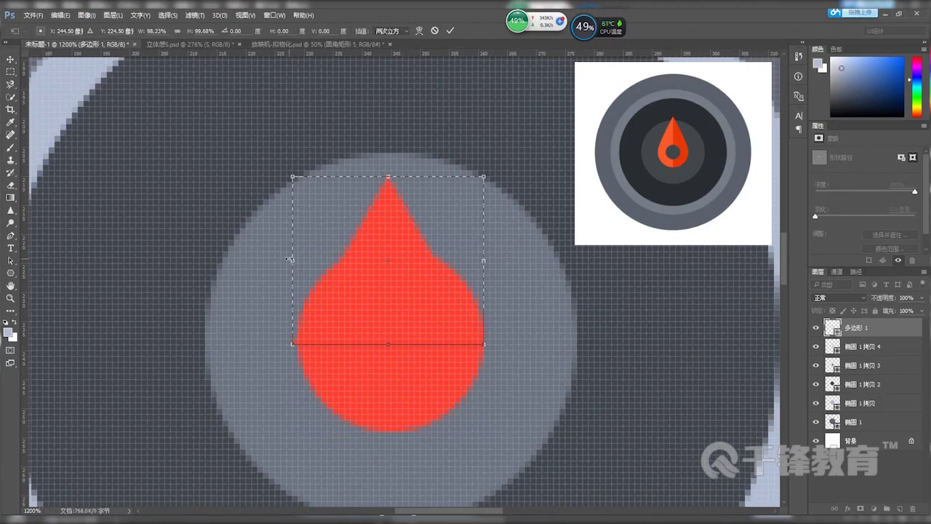
left_click_drag(290, 260, 291, 260)
key("Return")
left_click_drag(395, 272, 399, 263)
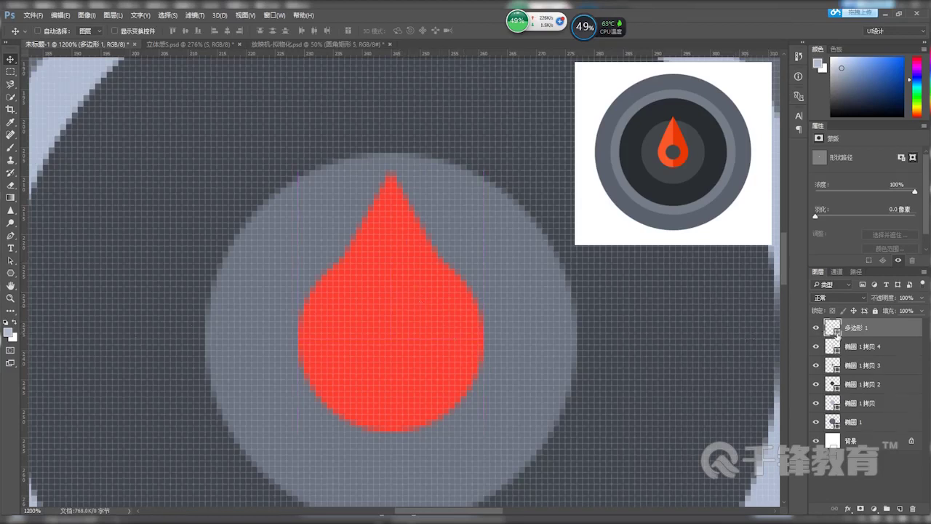
Recolour the triangle a muted pink with hue 4, saturation 36% and brightness 82%
double_click(833, 327)
left_click(708, 337)
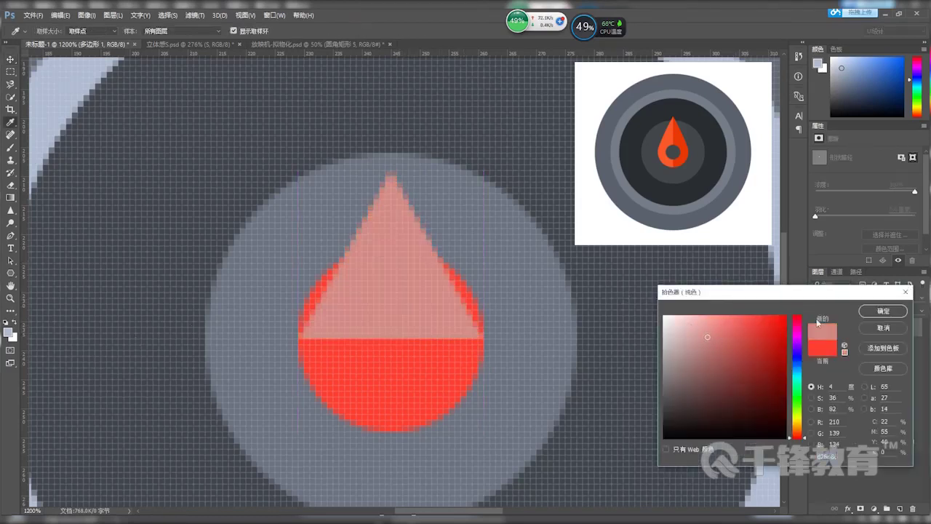
left_click(883, 311)
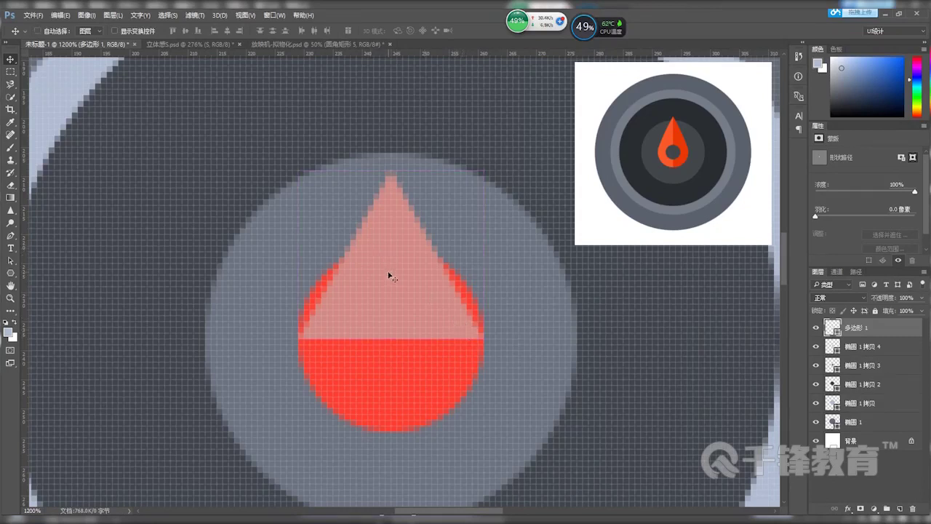
Try out layer opacities on the triangle and set its opacity to 99%
key("1")
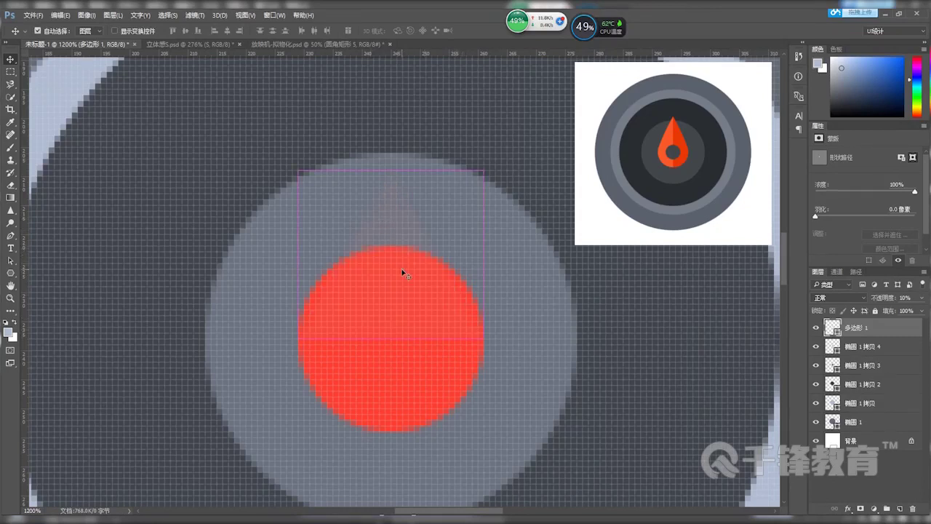
key("0")
key("0")
key("9")
key("9")
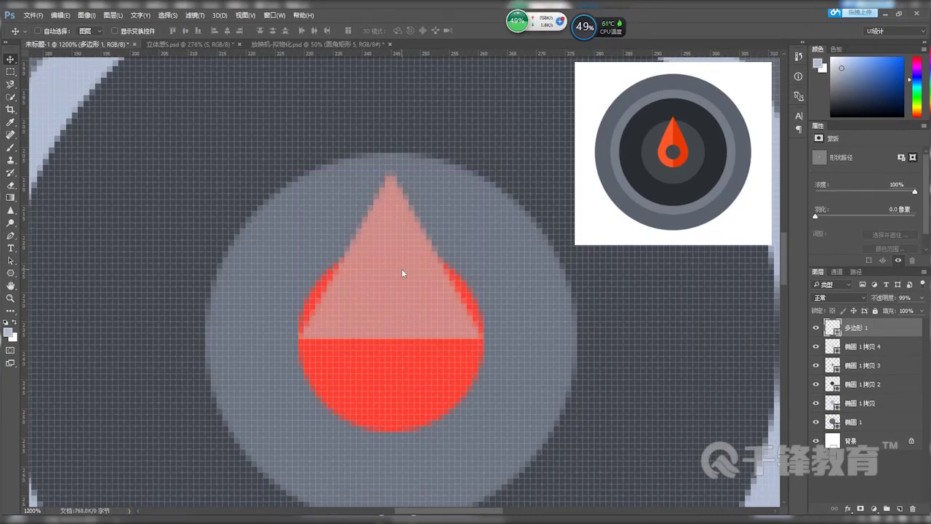
Move the triangle's top anchor point straight up to make the shape about 48 px tall
key("a")
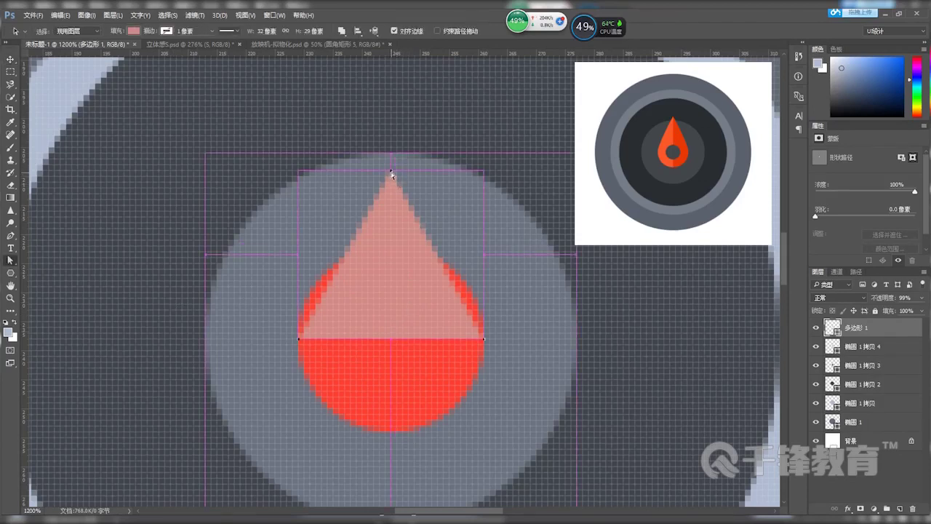
left_click_drag(387, 213, 397, 333)
key("z")
left_click(393, 336, "alt")
key("a")
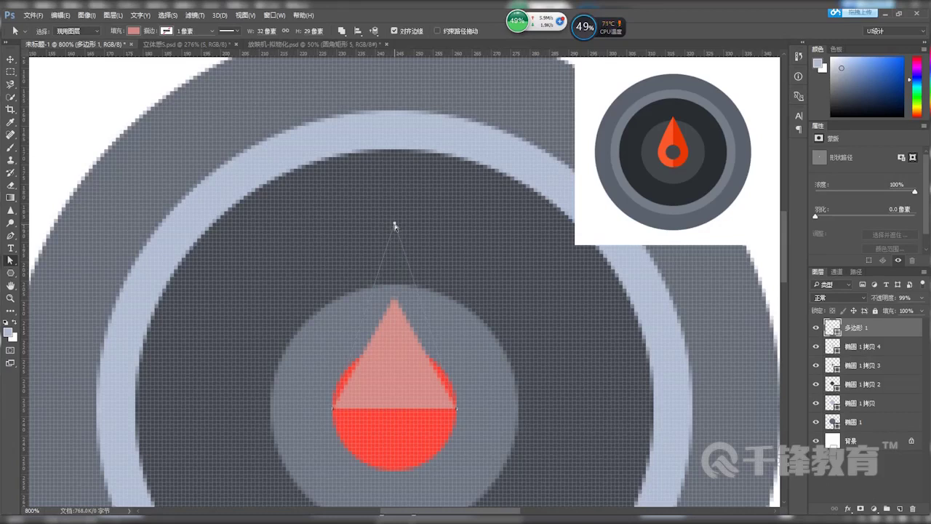
left_click_drag(394, 226, 394, 218)
left_click_drag(438, 421, 438, 333)
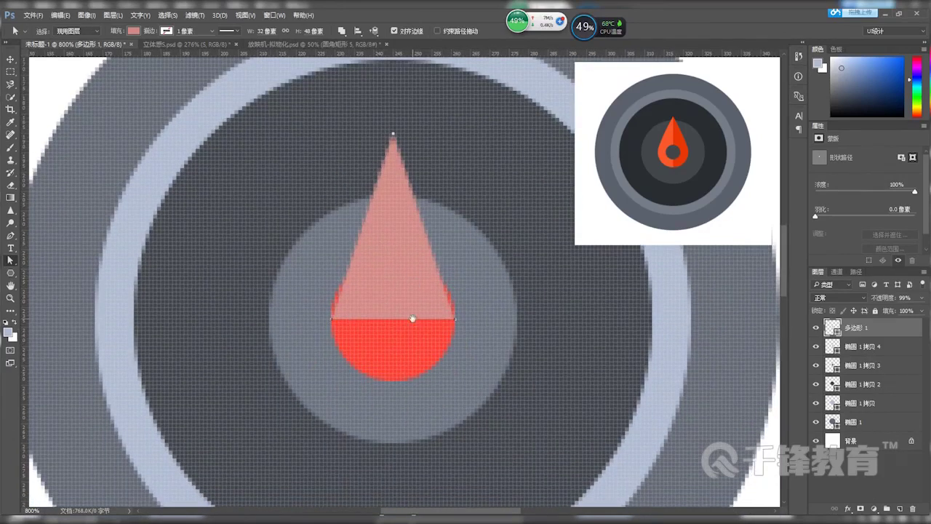
left_click_drag(413, 318, 417, 314)
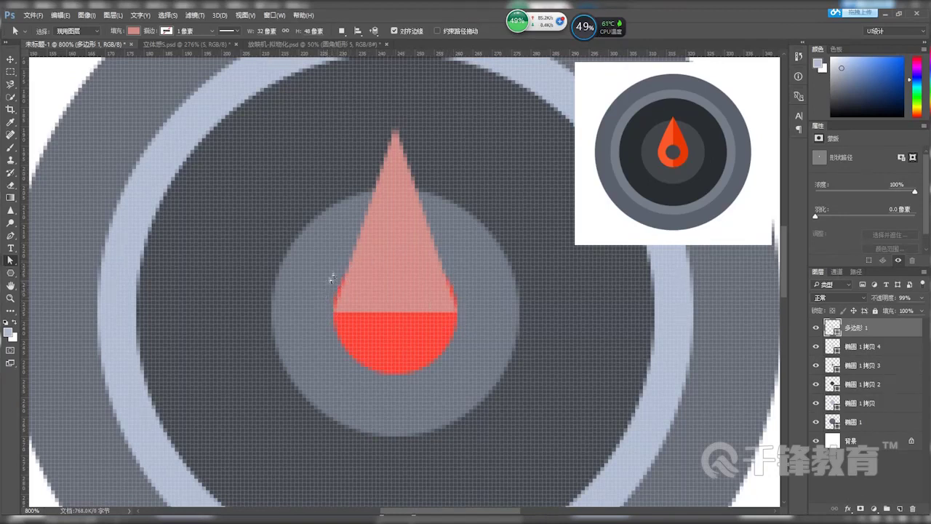
Sample the red of the circle and fill the triangle with it
key("z")
left_click_drag(418, 318, 430, 332)
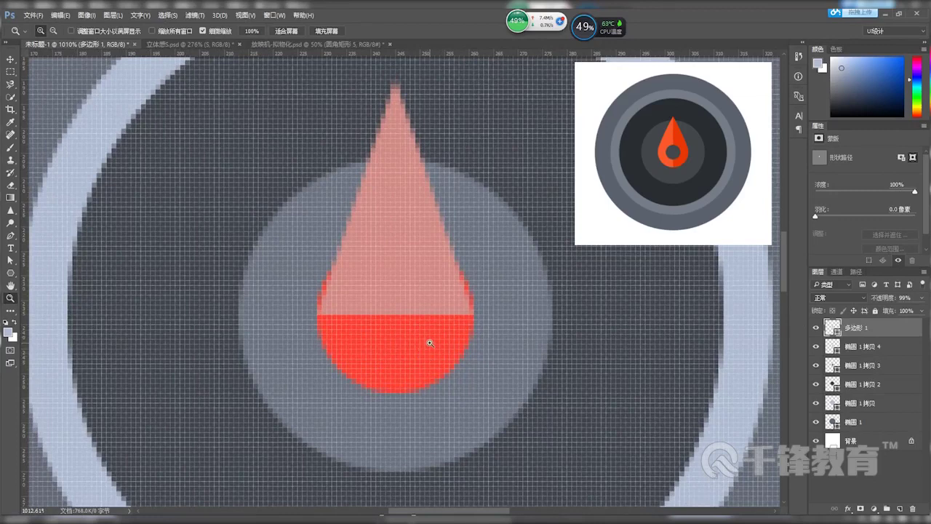
key("i")
left_click(411, 333)
key("alt+Delete")
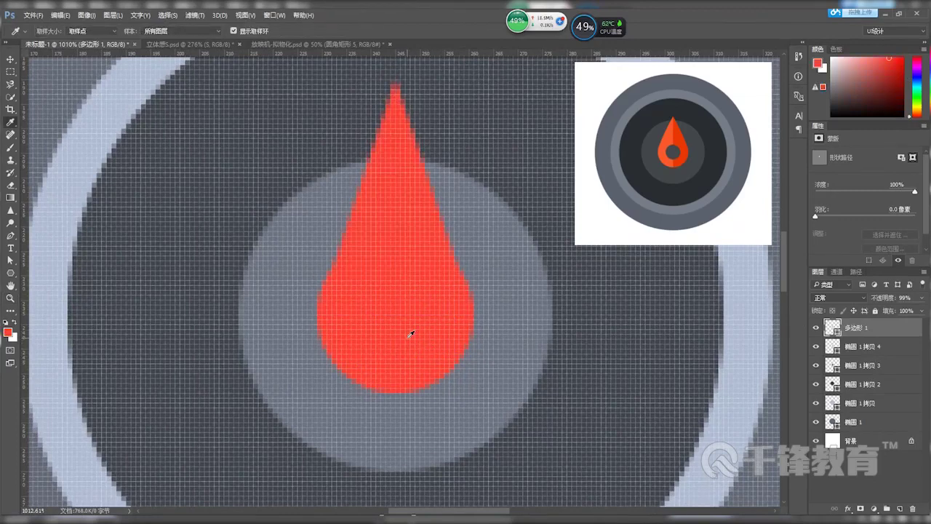
Merge the triangle layer and the red circle layer into one shape layer
key("z")
left_click_drag(416, 335, 406, 325)
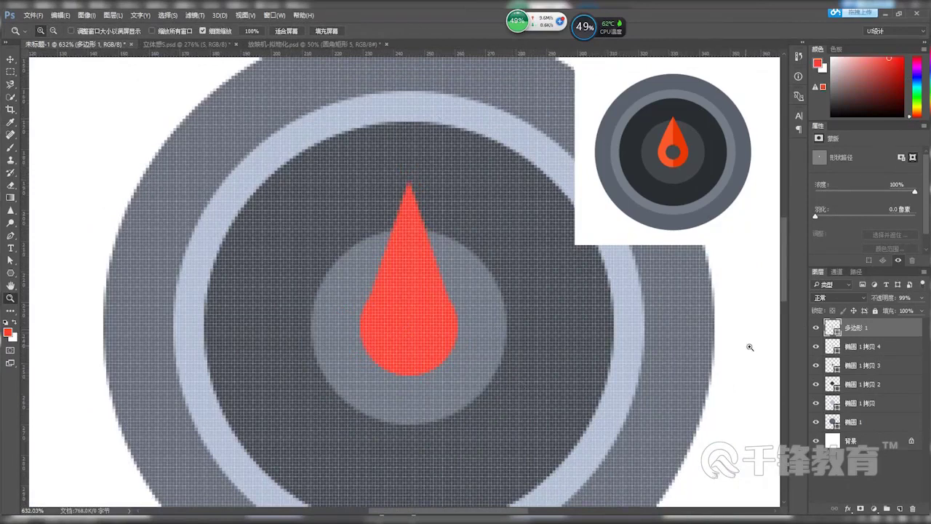
left_click(858, 347)
key("Delete")
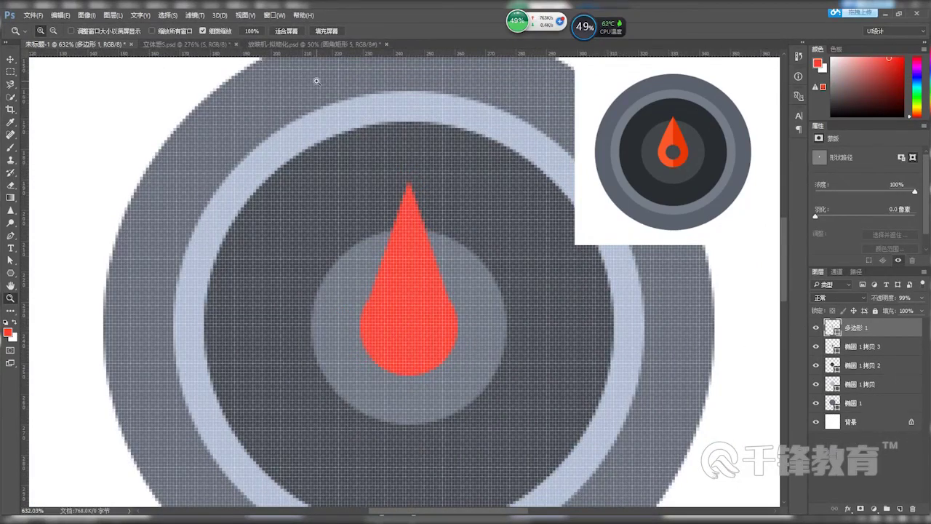
Merge the shape components of the red drop into a single regular path
key("u")
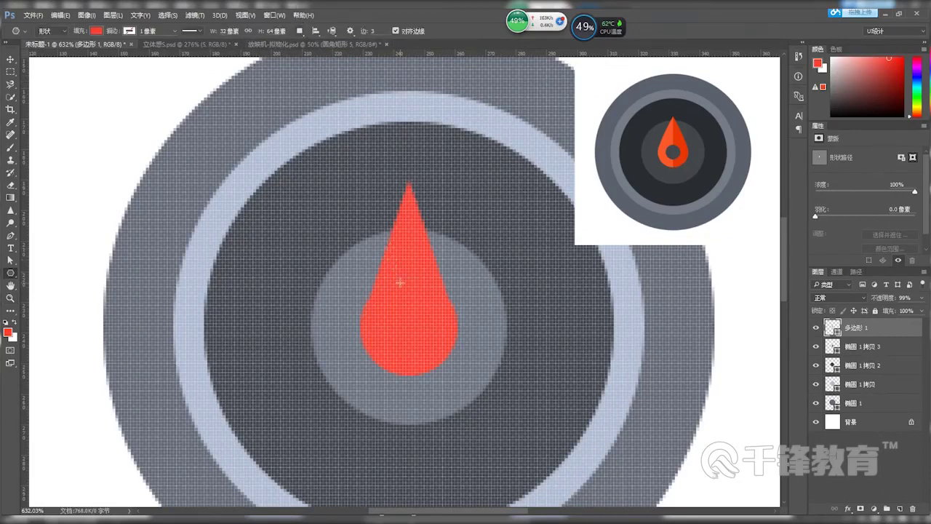
key("a")
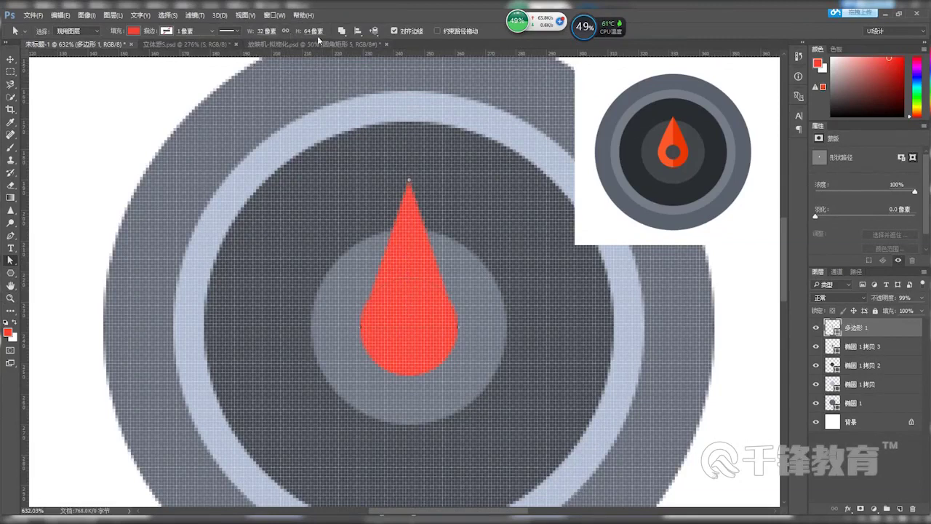
left_click(342, 35)
left_click(361, 99)
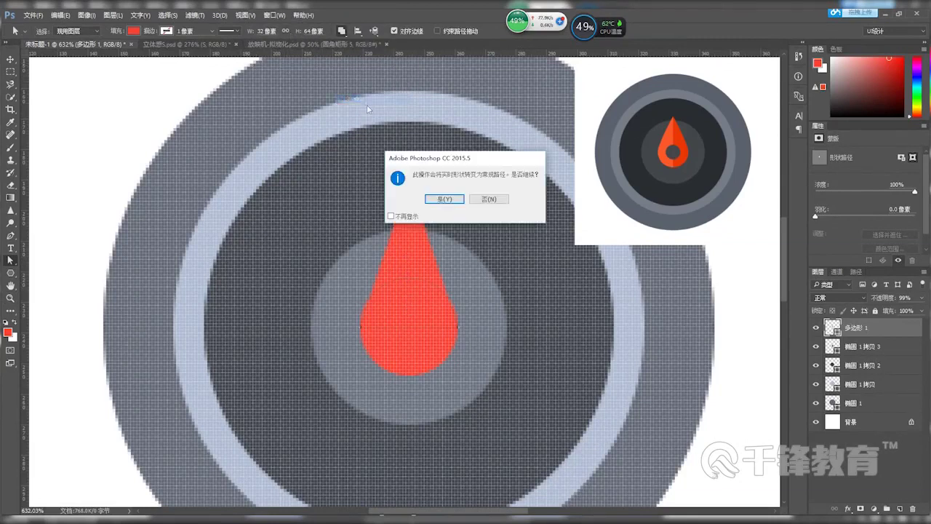
left_click(445, 199)
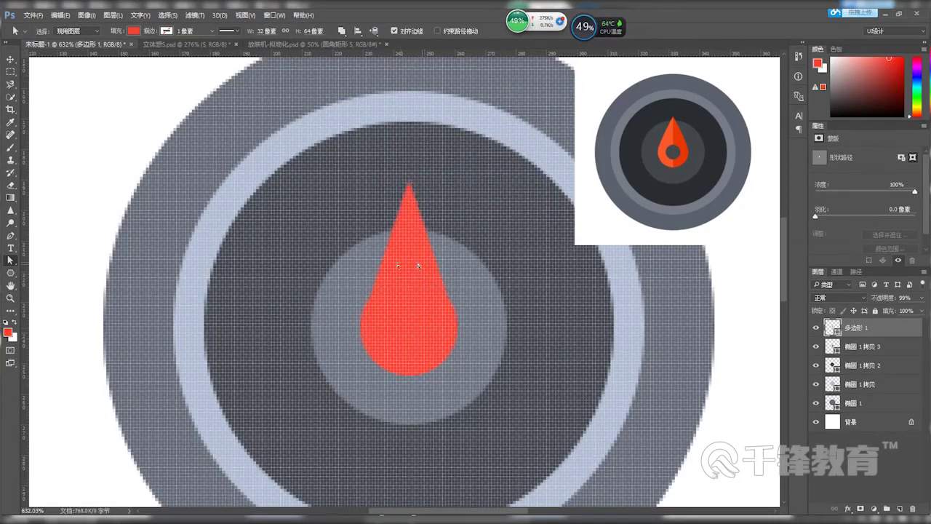
Subtract a circle of about 12 px from the round lower part of the red drop to cut a hole
key("ctrl+space")
left_click_drag(415, 320, 449, 323)
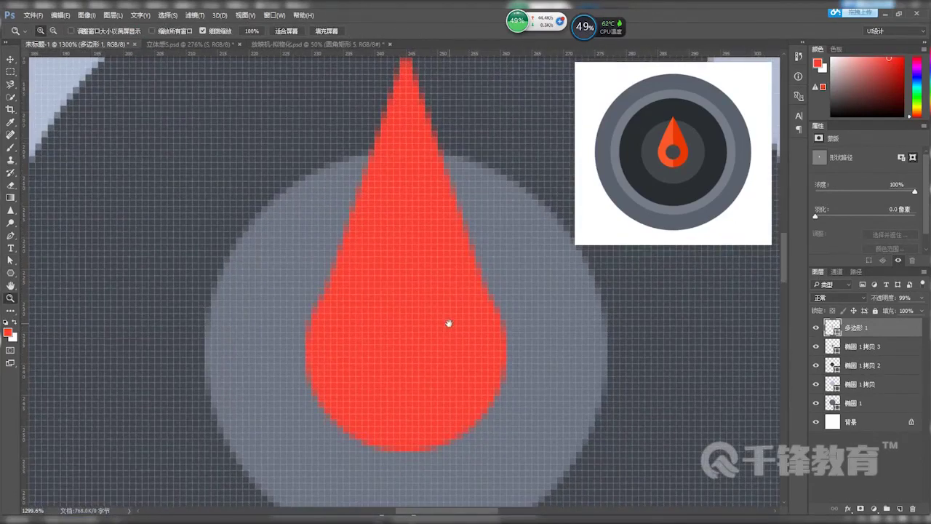
left_click(488, 294)
key("space")
left_click_drag(424, 343, 418, 304)
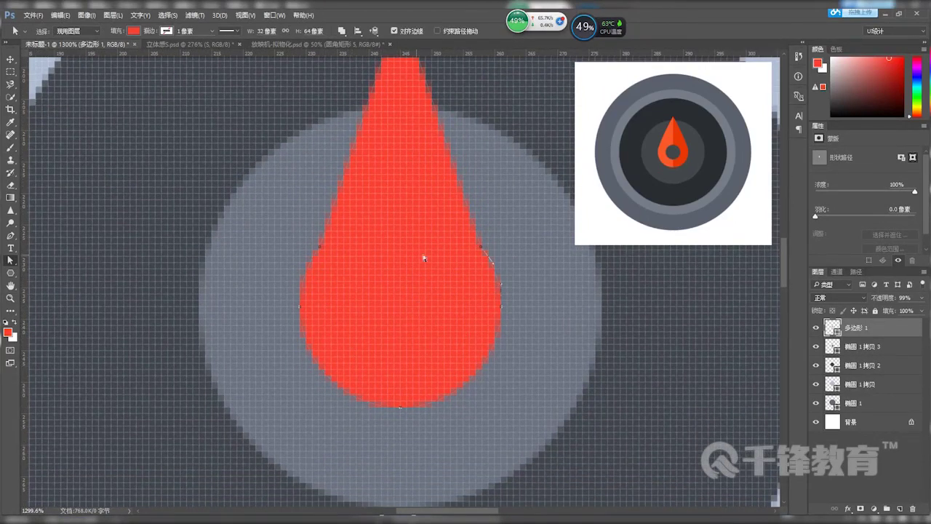
left_click_drag(401, 312, 392, 312)
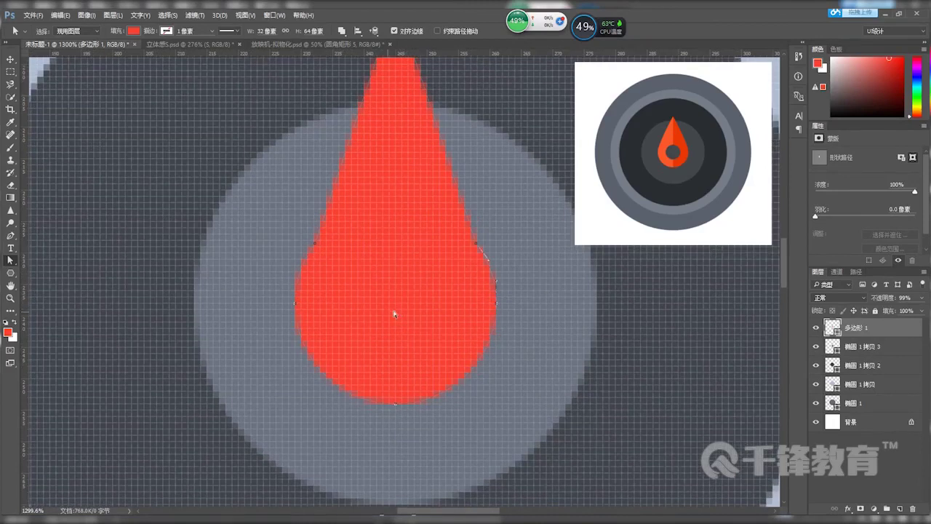
left_click(10, 273)
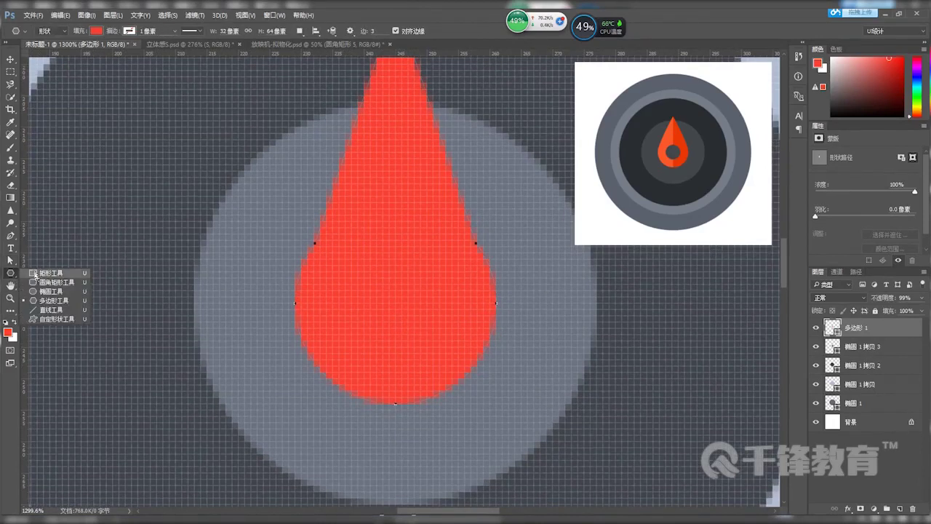
left_click(42, 291)
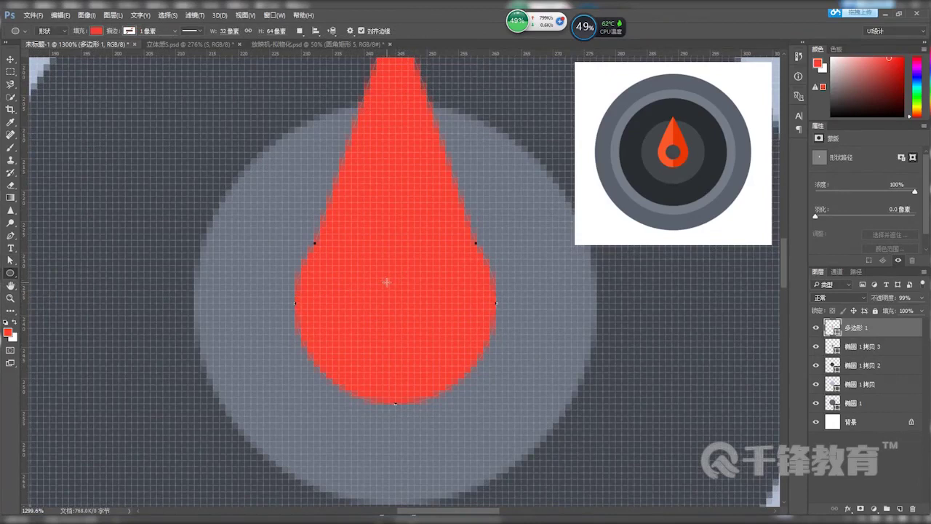
left_click_drag(392, 288, 440, 346)
key("alt+space")
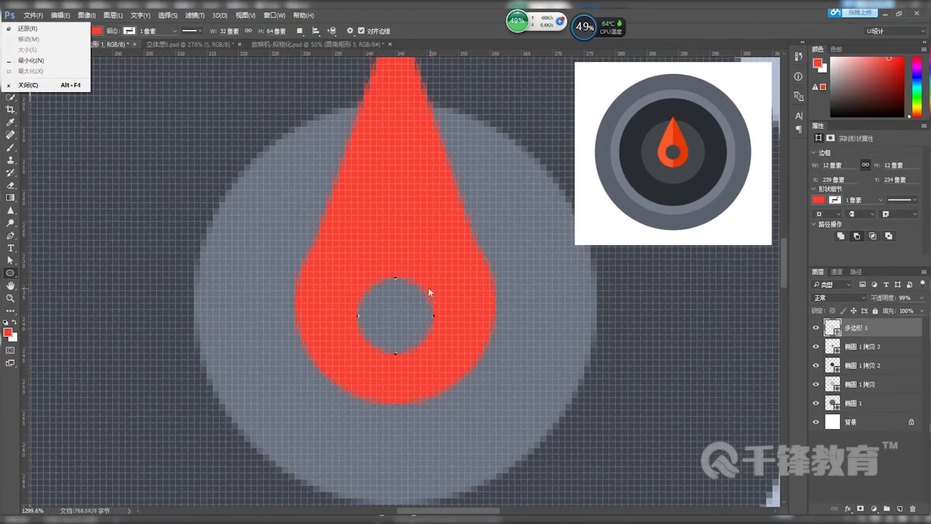
key("Escape")
left_click(675, 202)
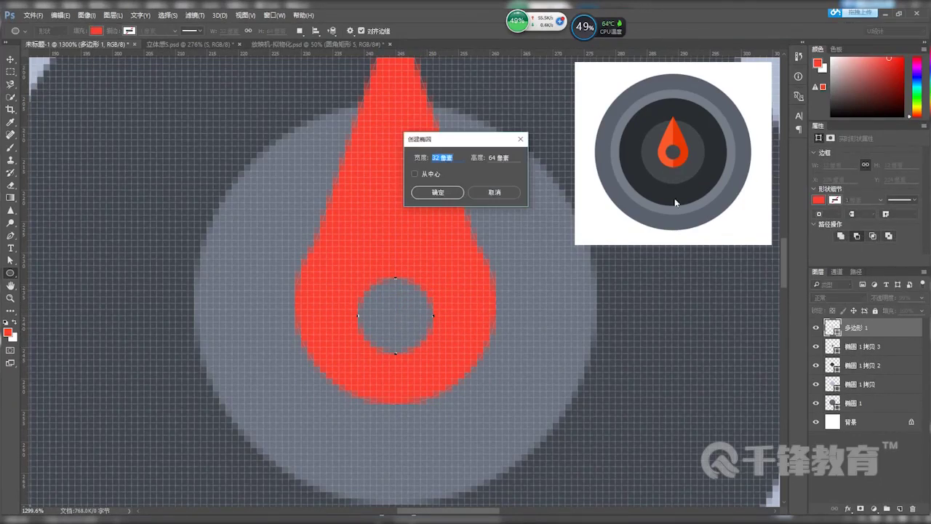
left_click(448, 195)
key("ctrl+t")
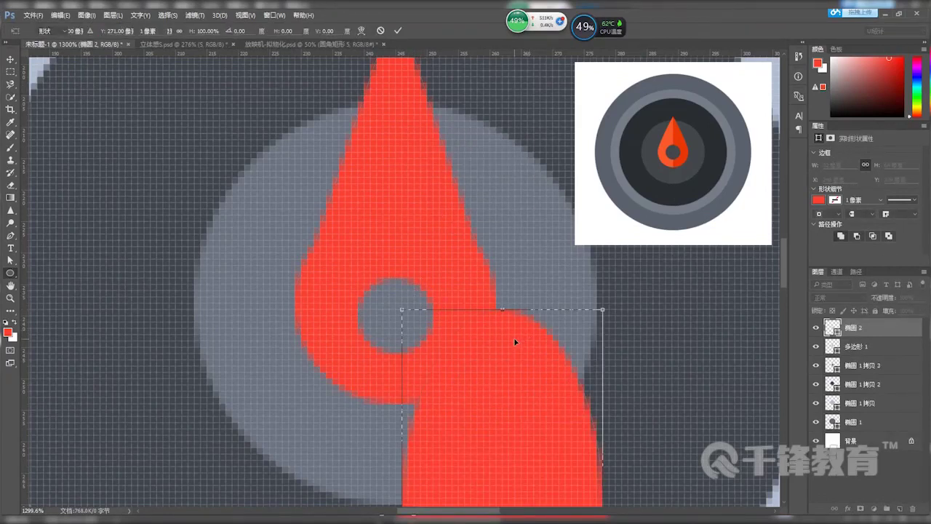
key("Escape")
key("Delete")
Scale the hole in the red drop up to 16 × 16 px, centred in the drop's round part
key("a")
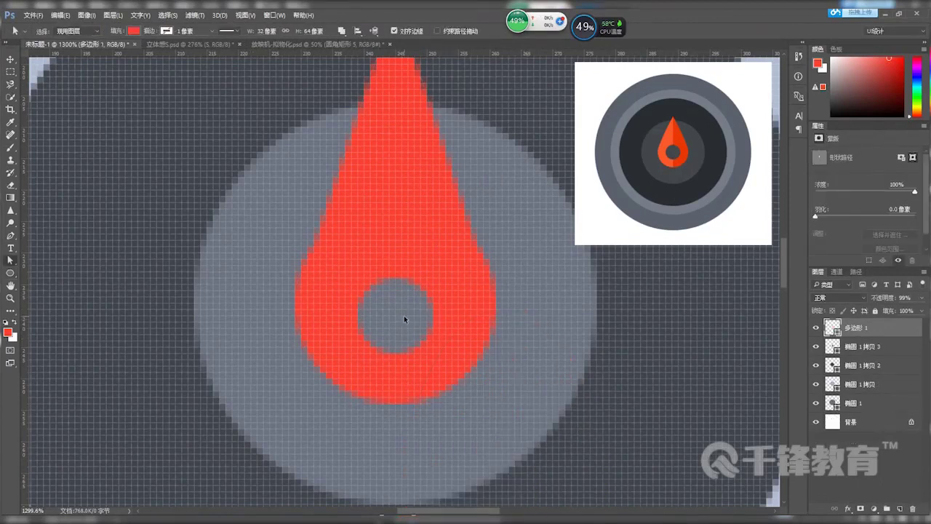
left_click(404, 315)
key("ctrl+t")
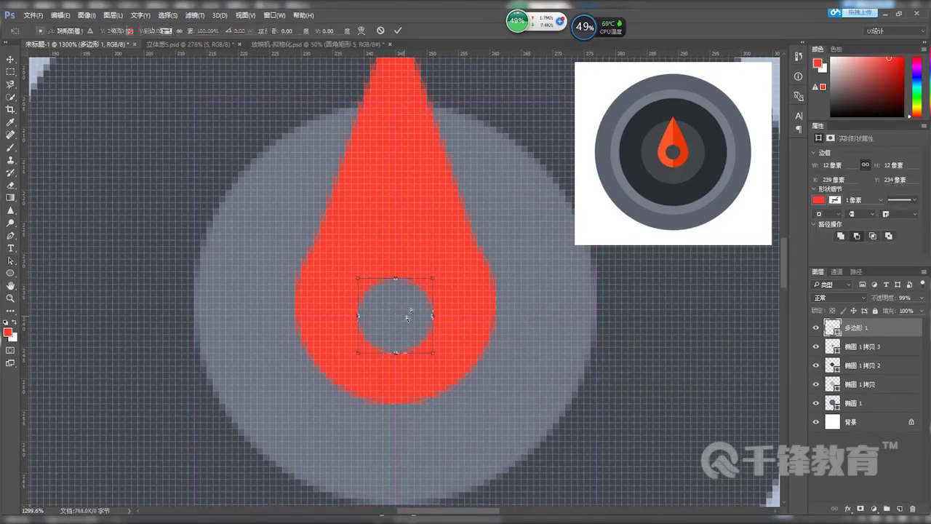
left_click_drag(436, 277, 450, 268)
key("Return")
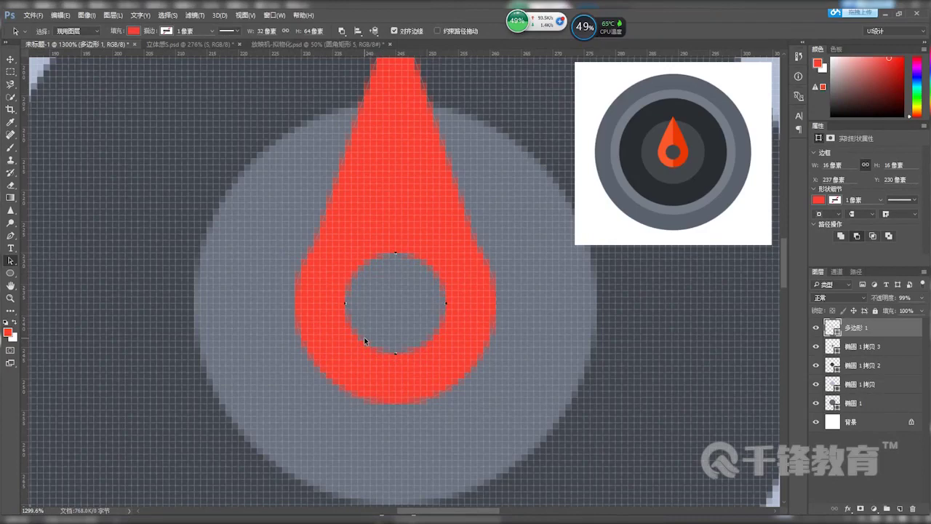
Draw a rectangle about 27 × 74 px covering the right half of the red drop, starting at its vertical centre line
left_click_drag(393, 236, 402, 332)
key("z")
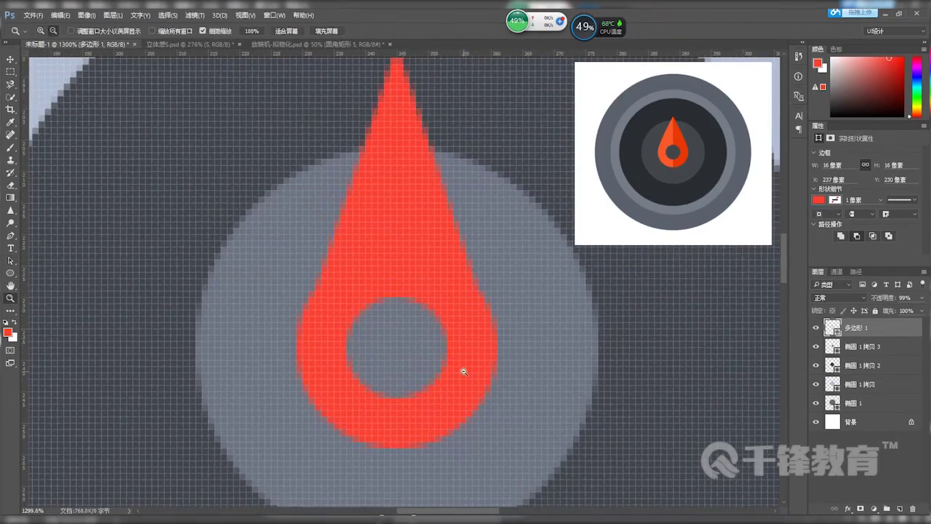
left_click(447, 361, "alt")
left_click_drag(447, 361, 427, 354)
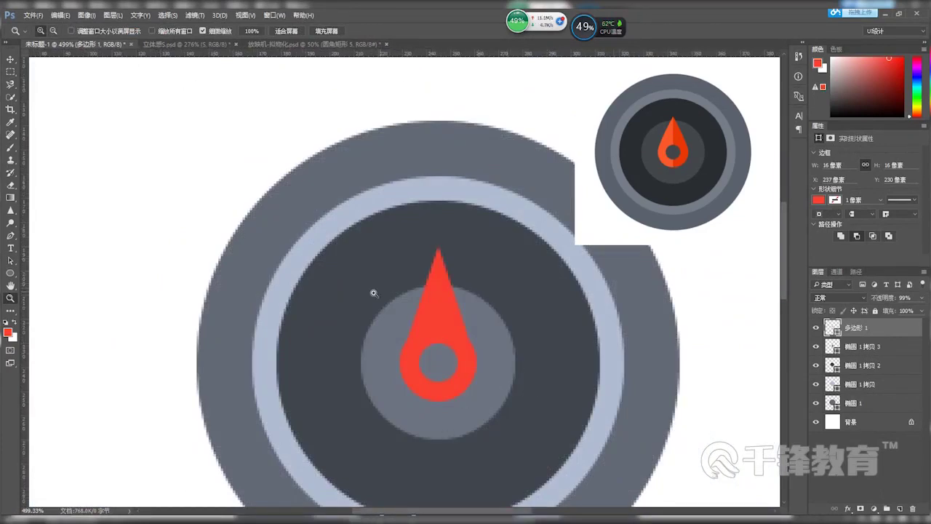
left_click(10, 273)
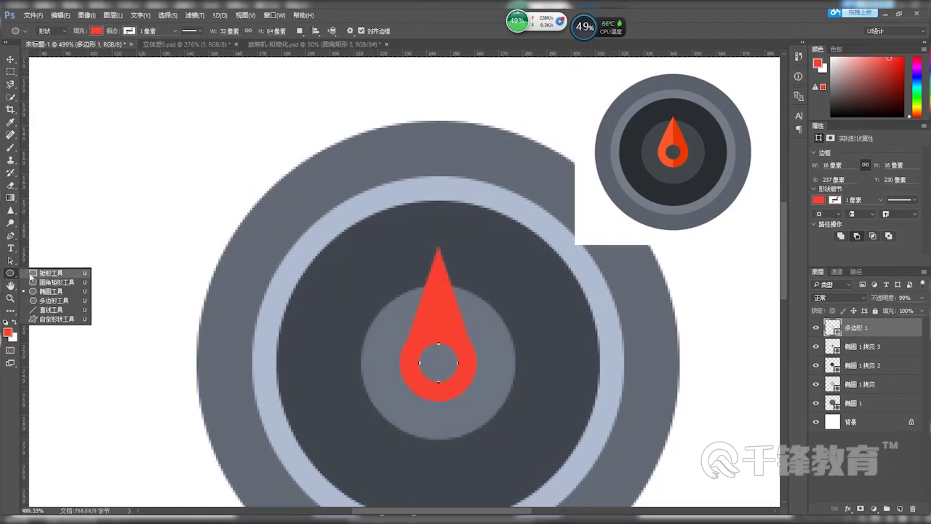
left_click(41, 273)
left_click_drag(448, 257, 502, 413)
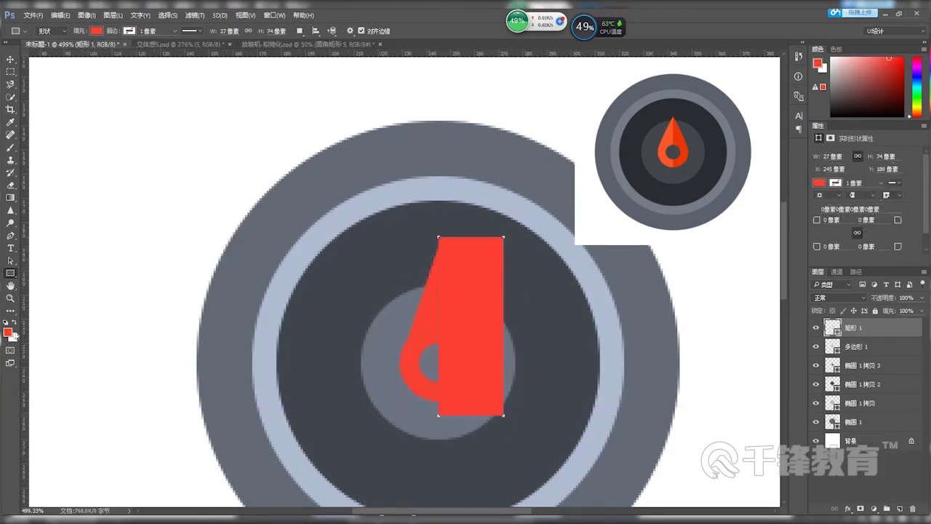
Set the foreground colour to a dark red with a brightness of 44%
left_click(8, 332)
left_click_drag(752, 344, 770, 354)
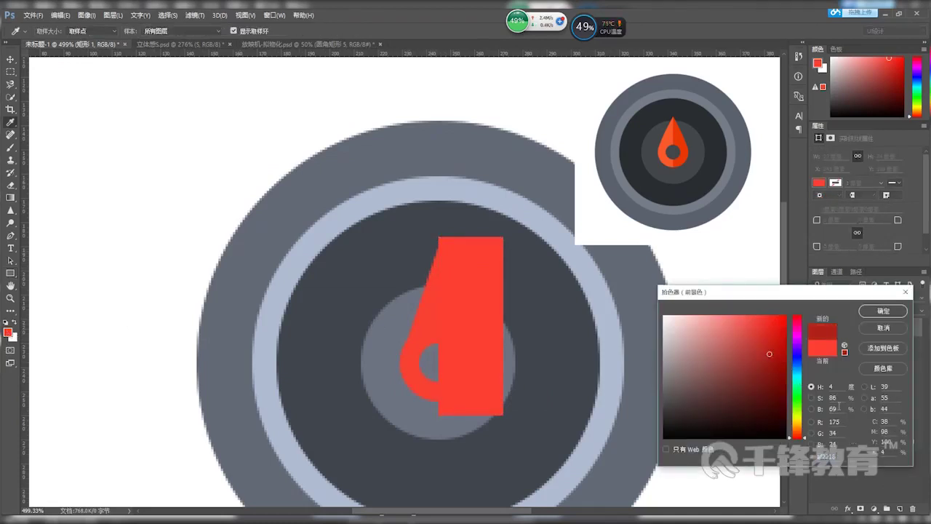
double_click(833, 409)
type("44")
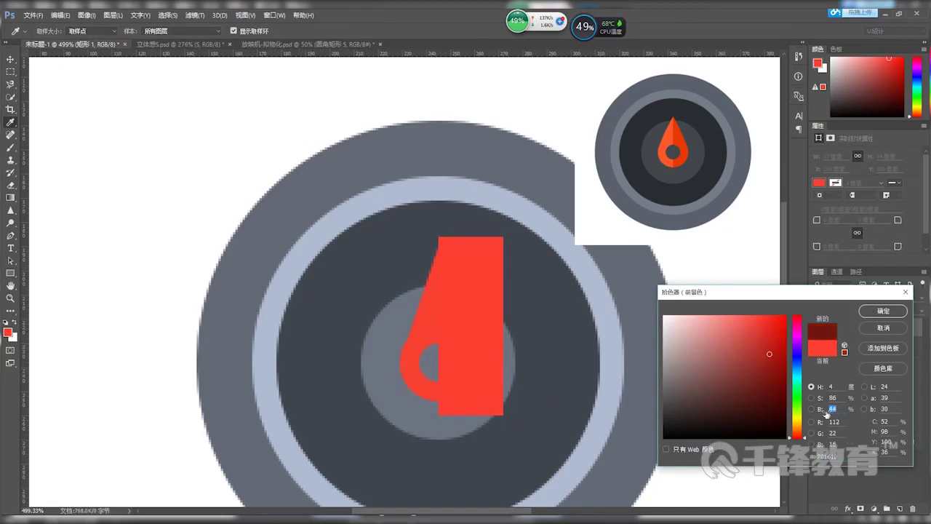
left_click(884, 311)
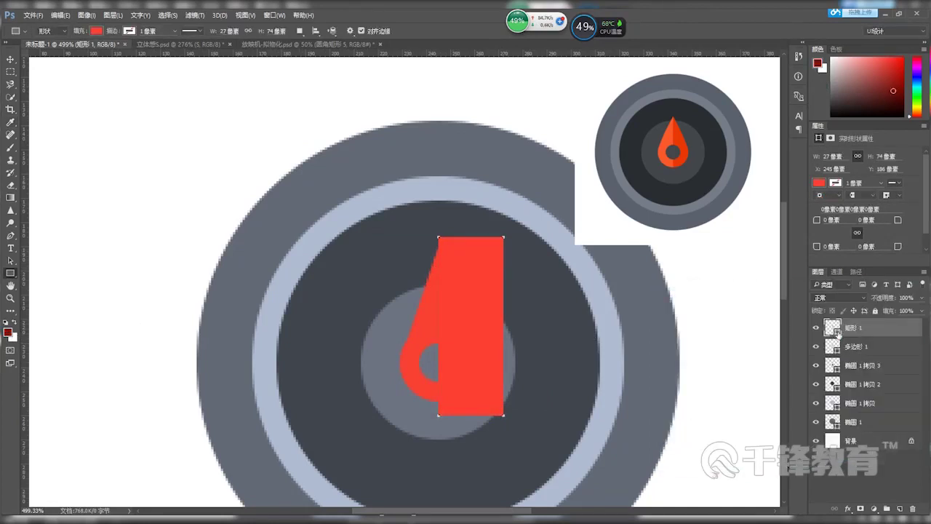
Recolour the rectangle over the drop's right half to a darker red with 68% brightness and clip it to the drop layer
double_click(837, 331)
double_click(833, 409)
type("72")
key("Down")
key("Down")
key("Down")
key("Down")
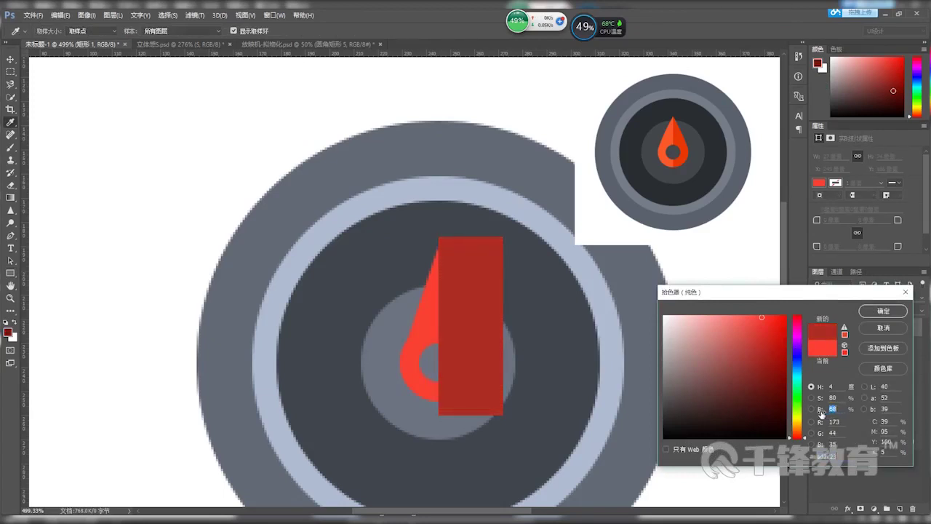
left_click(882, 311)
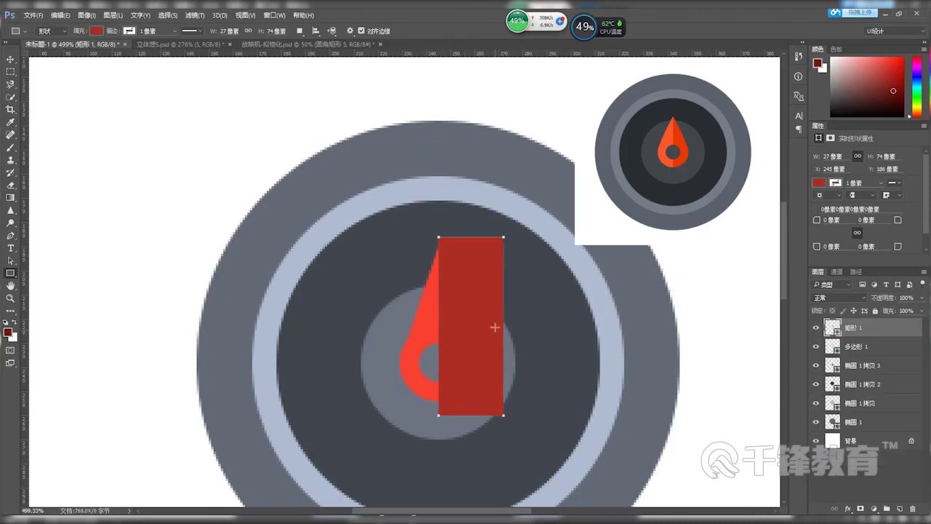
right_click(876, 332)
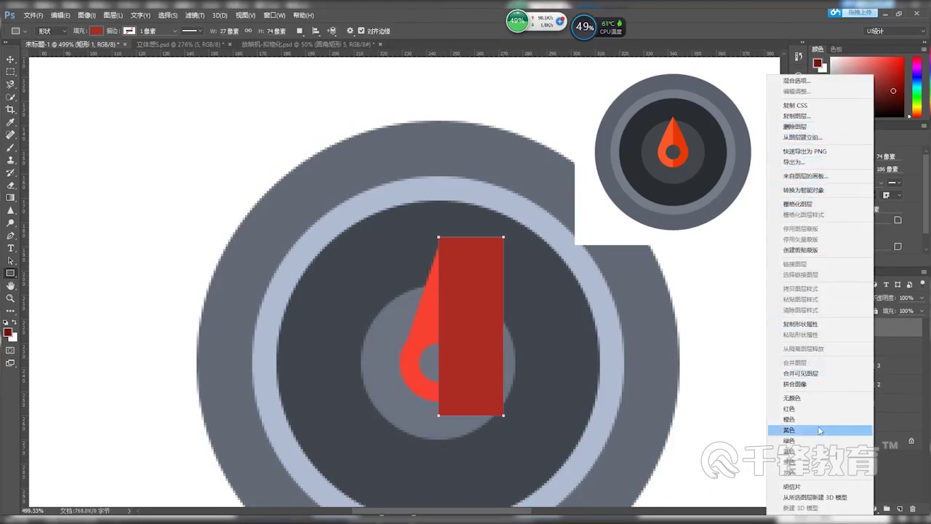
left_click(822, 252)
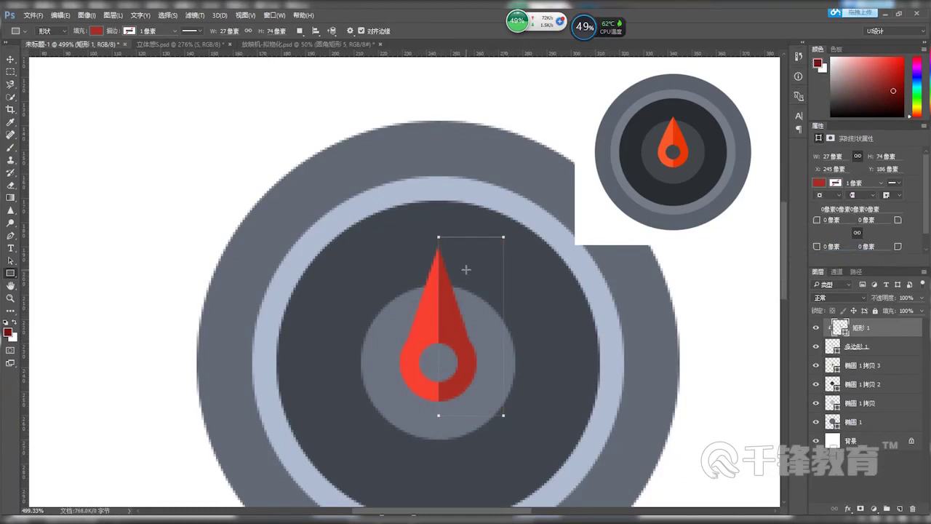
Rename the red drop's shape layer as 窗户
left_click(876, 350)
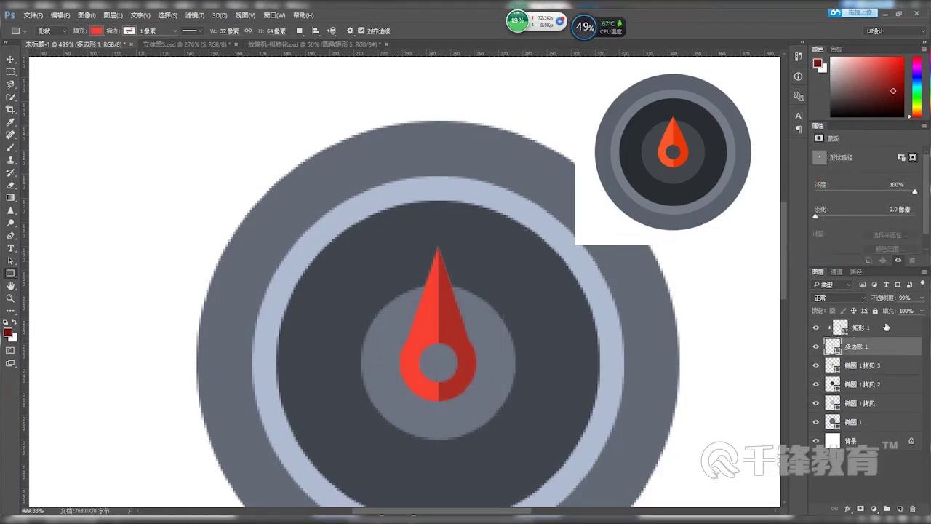
double_click(859, 346)
type("shua")
key("BackSpace")
type("ch")
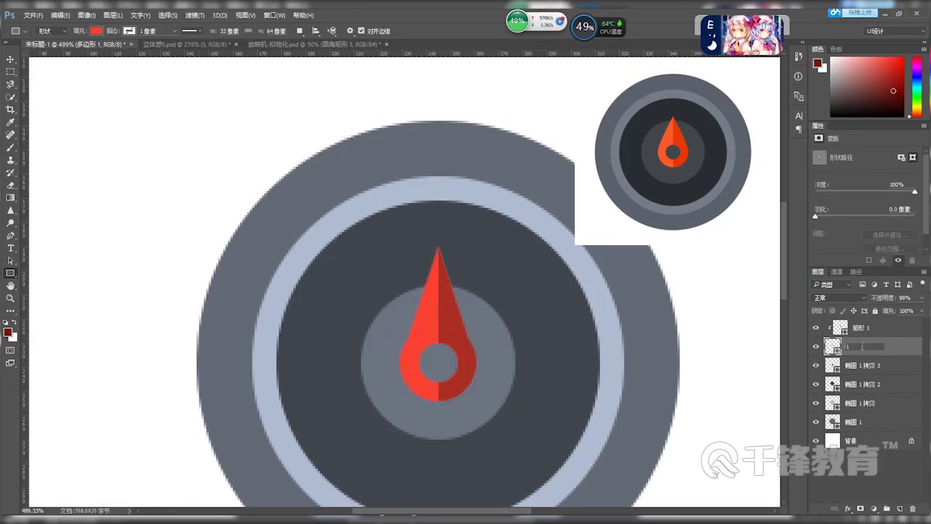
key("BackSpace")
key("BackSpace")
key("BackSpace")
key("BackSpace")
key("BackSpace")
key("BackSpace")
type("窗户")
Rename the clipped dark red rectangle layer as 风景
double_click(860, 328)
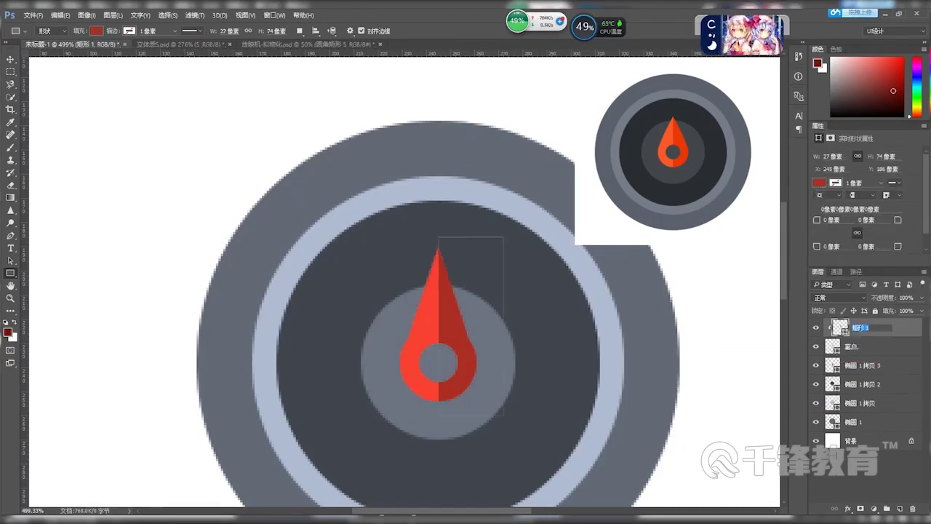
type("风扇")
key("Return")
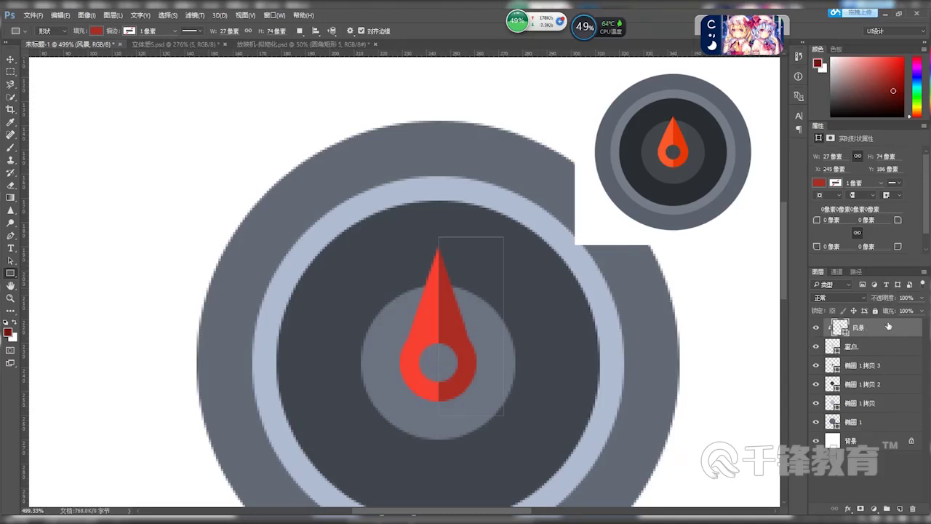
left_click(873, 347)
right_click(874, 345)
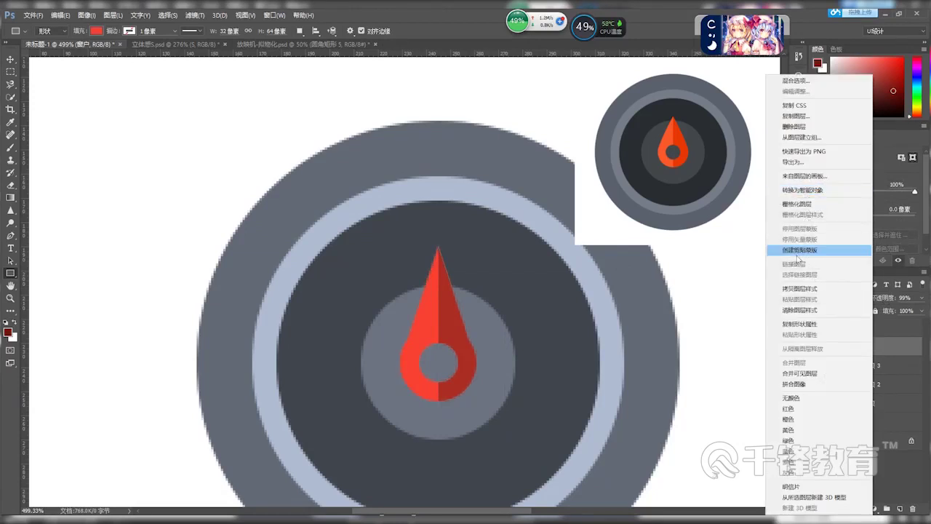
left_click(892, 347)
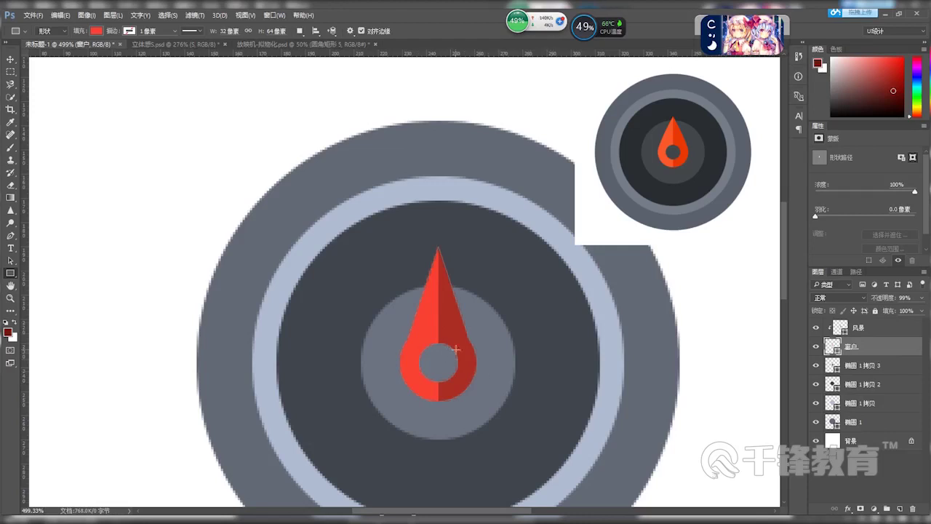
Scale the 窗户 and 风景 layers up together to about 50 × 86 px
left_click(881, 331, "shift")
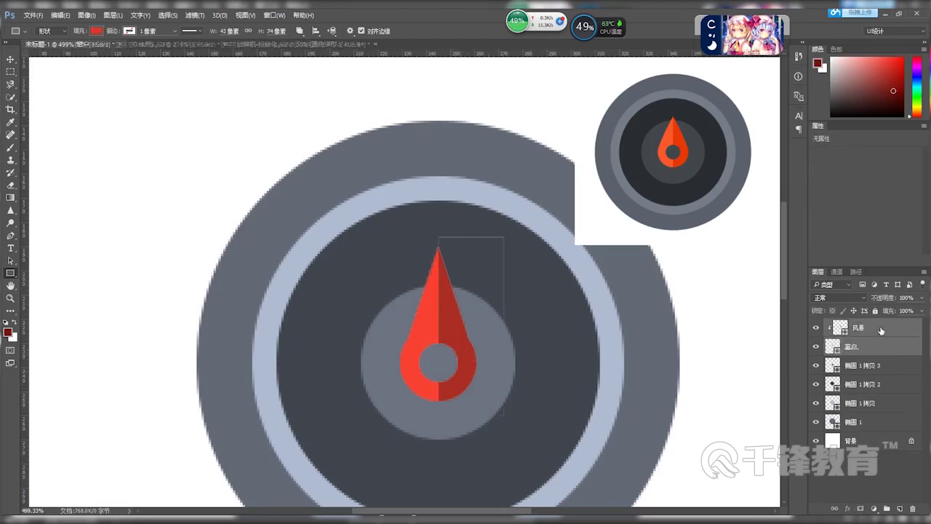
key("ctrl+t")
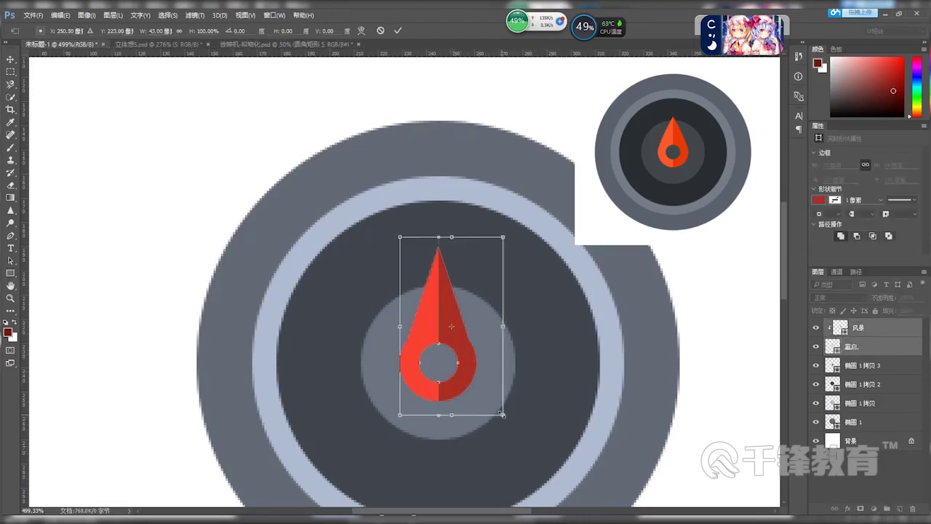
left_click_drag(501, 414, 519, 423)
key("Return")
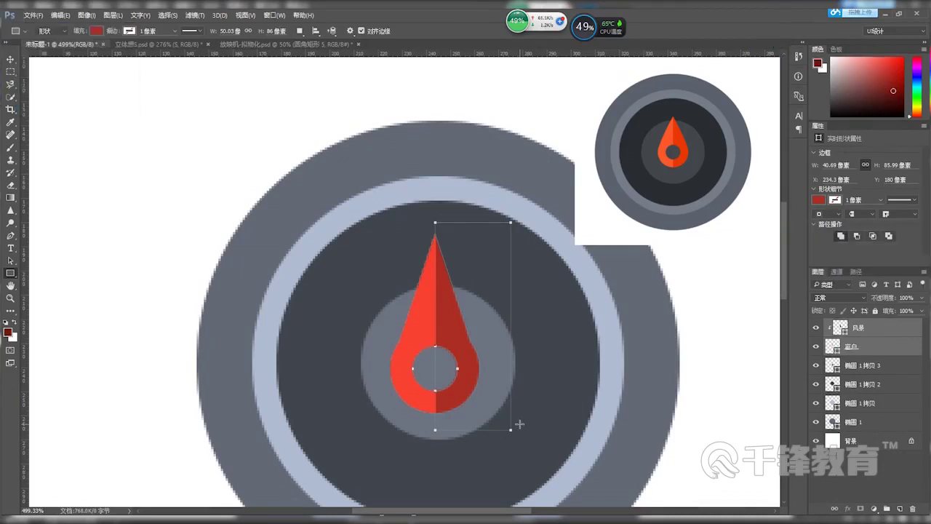
Nudge the two-tone pointer 2 px right and 3 px up to centre its round hole on the concentric circles
key("v")
key("Right")
key("Up")
key("Up")
key("Up")
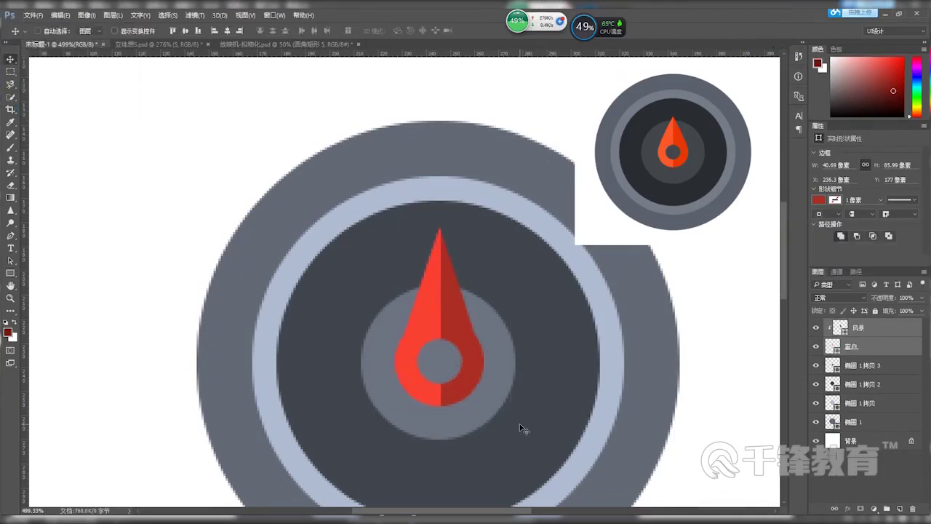
key("z")
left_click_drag(521, 427, 440, 321)
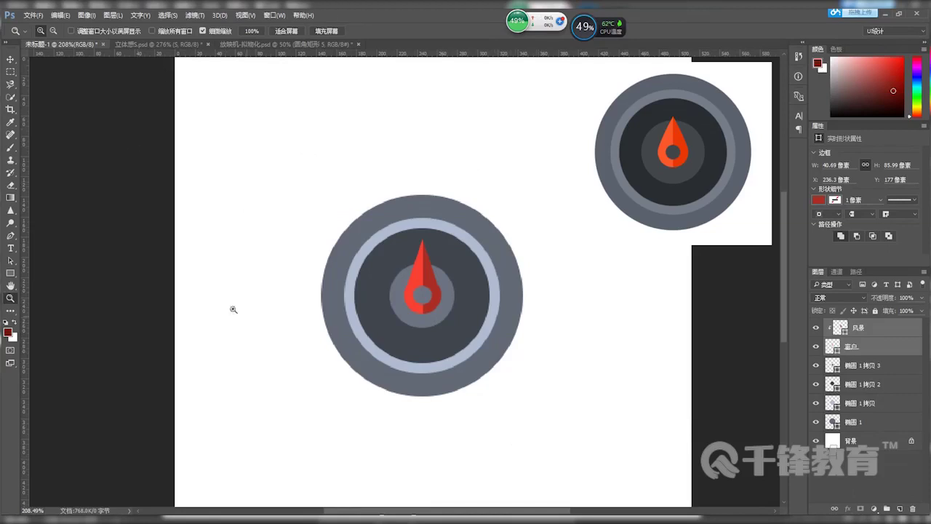